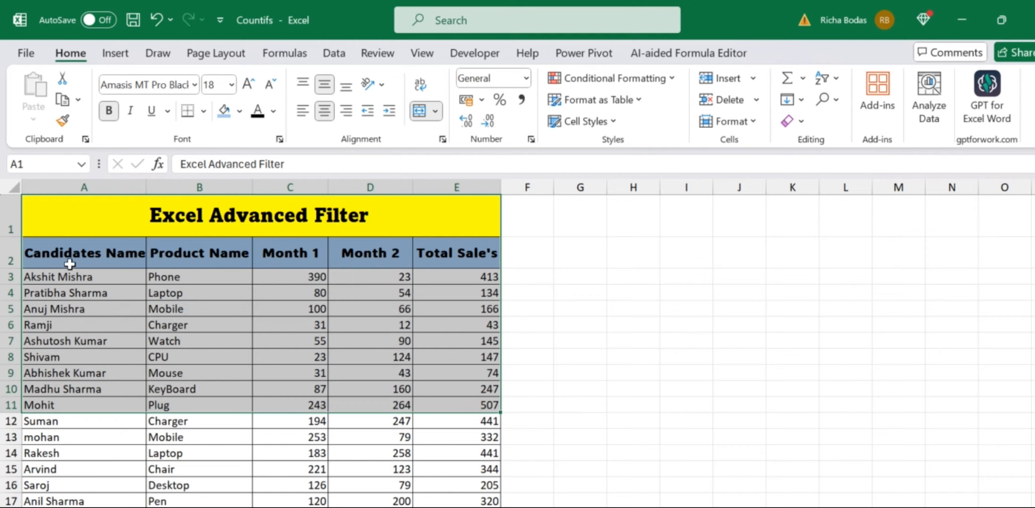
Look over the sales table's title, data rows and column headers from Candidates Name to Total Sale's
{"action": "left_click_drag", "start_coordinate": [69, 264], "coordinate": [404, 342]}
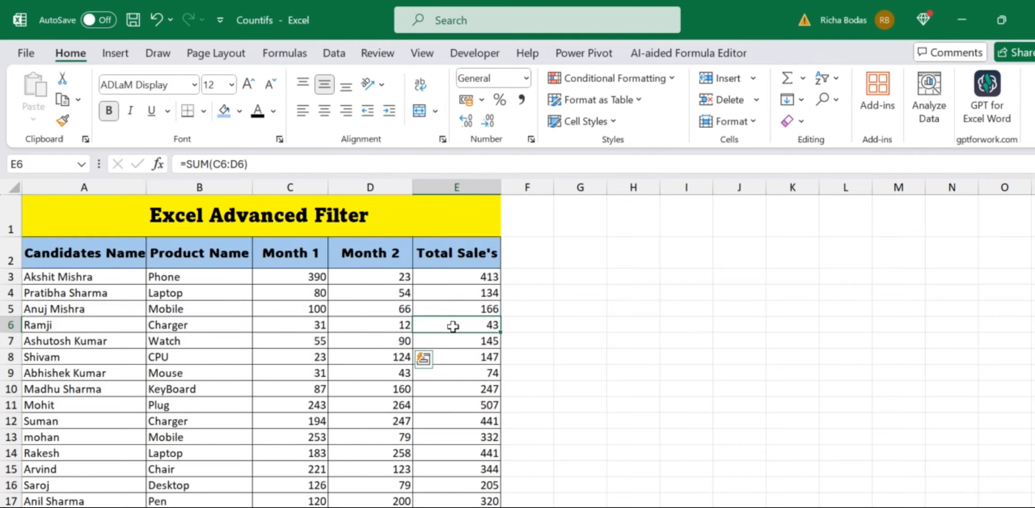
{"action": "left_click", "coordinate": [453, 326]}
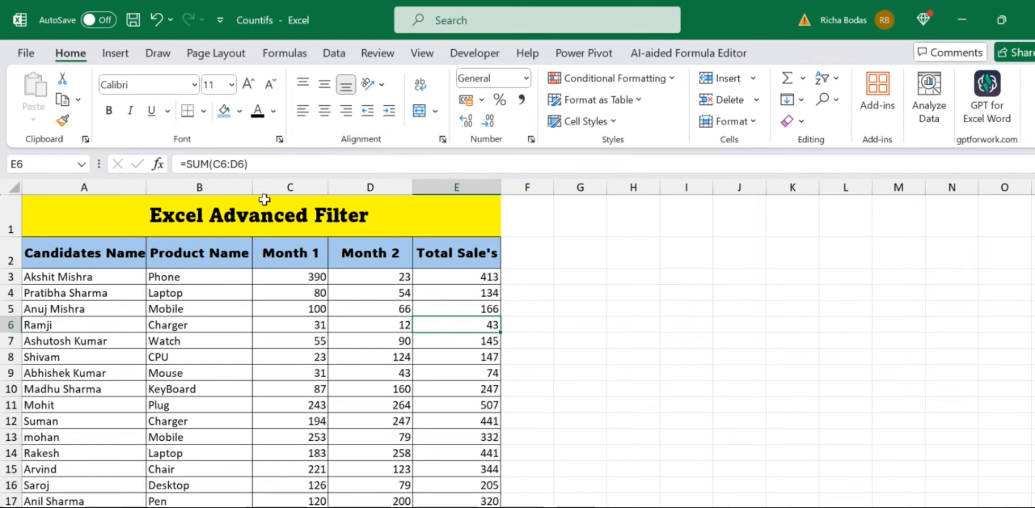
{"action": "left_click_drag", "start_coordinate": [263, 201], "coordinate": [361, 335]}
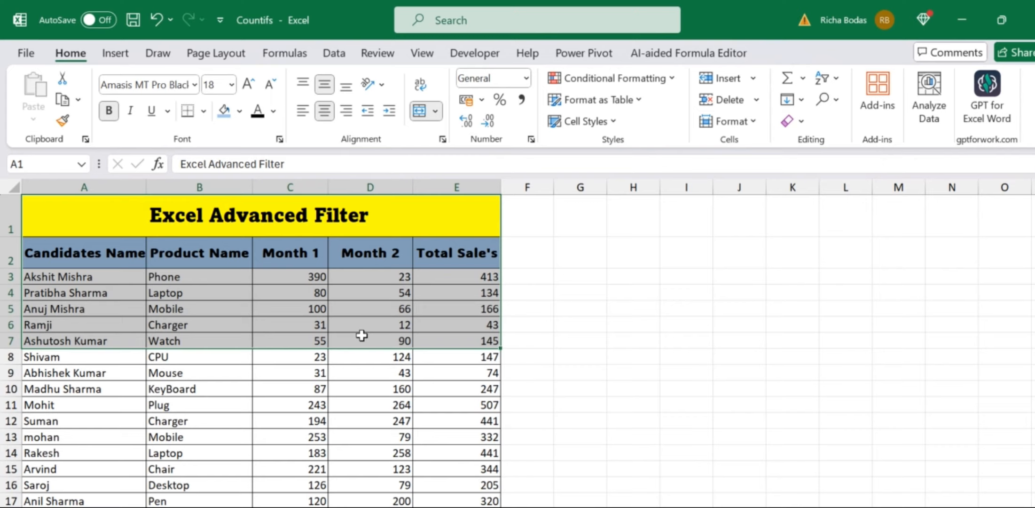
{"action": "scroll", "coordinate": [362, 335], "scroll_direction": "down", "scroll_amount": 1}
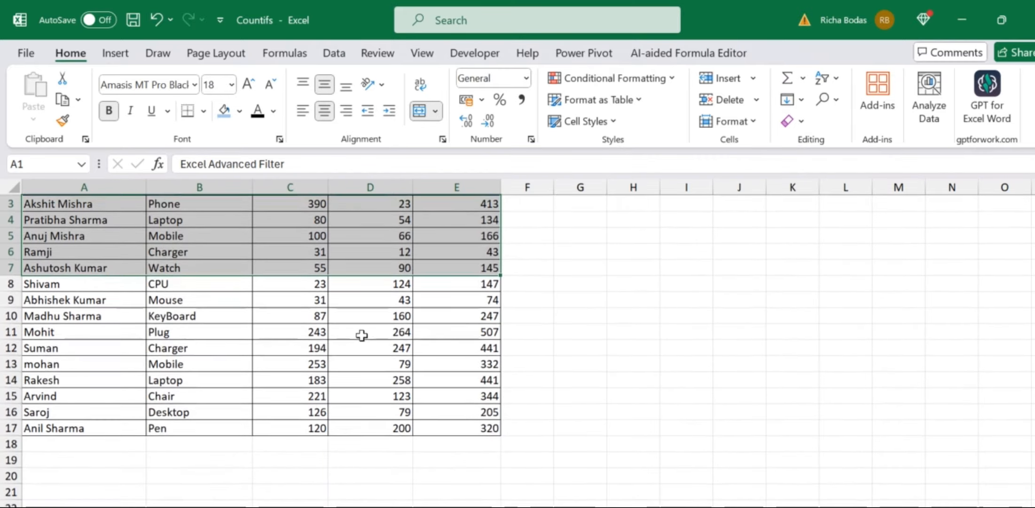
{"action": "scroll", "coordinate": [362, 335], "scroll_direction": "up", "scroll_amount": 1}
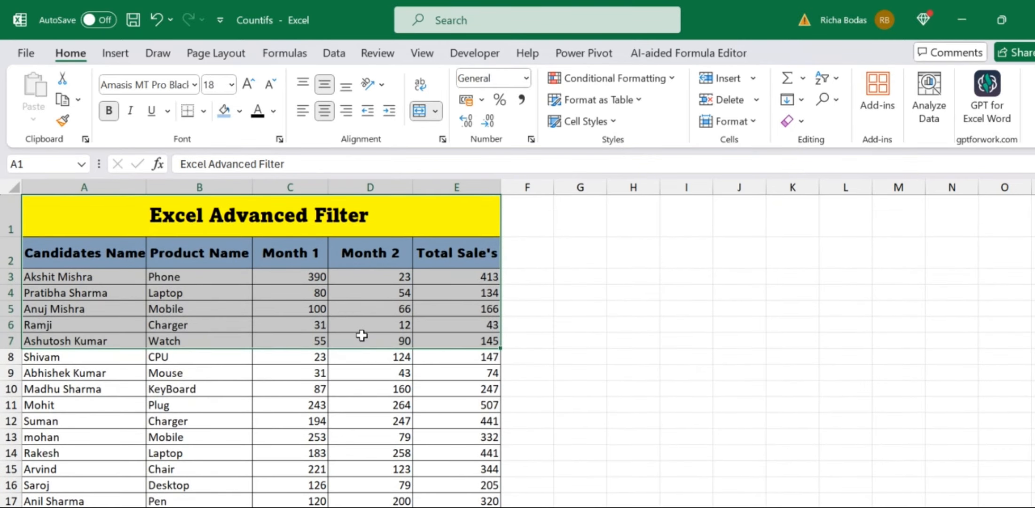
{"action": "left_click_drag", "start_coordinate": [97, 212], "coordinate": [341, 485]}
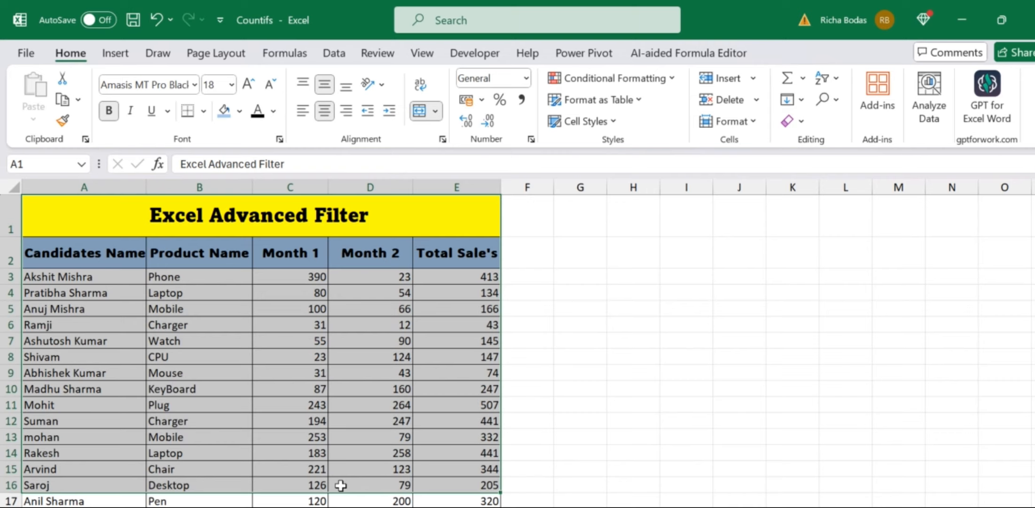
{"action": "left_click", "coordinate": [323, 422]}
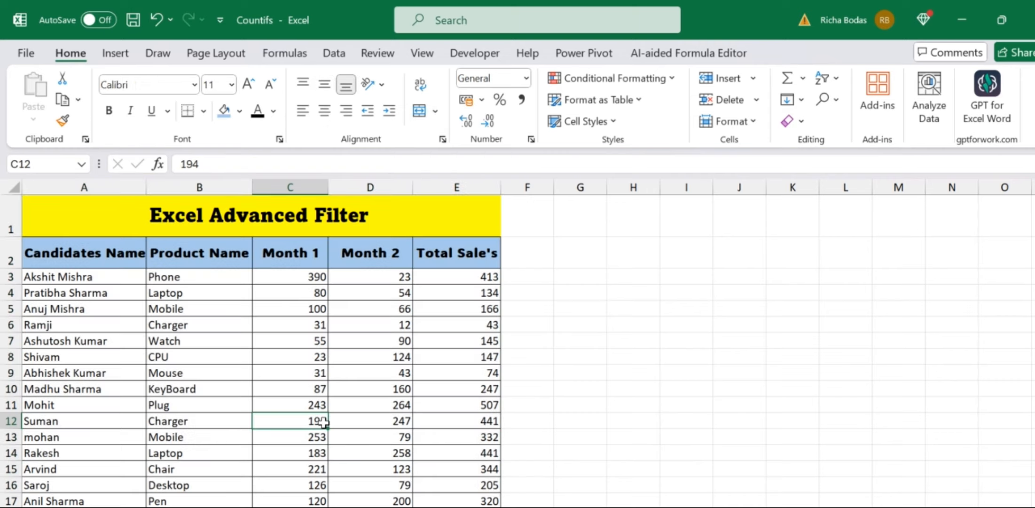
{"action": "left_click_drag", "start_coordinate": [74, 390], "coordinate": [256, 443]}
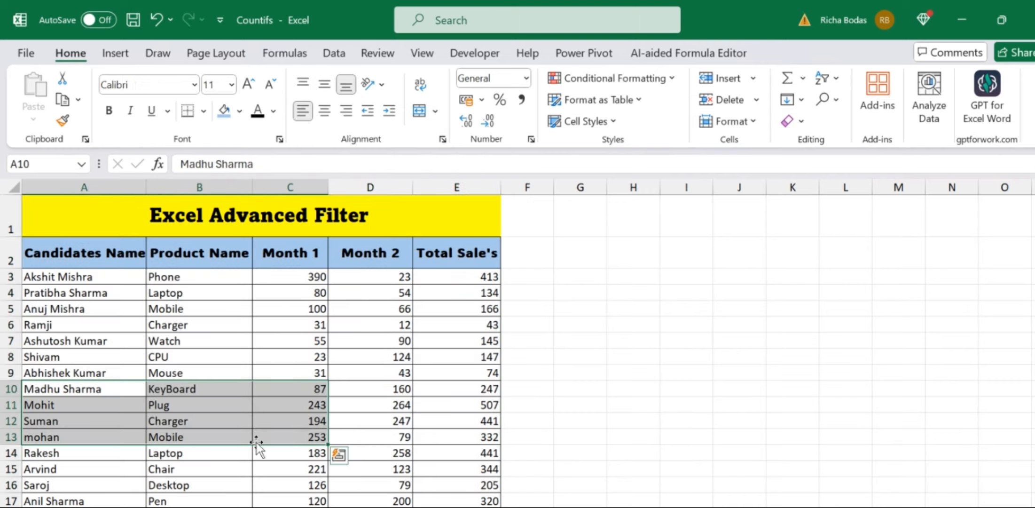
{"action": "scroll", "coordinate": [256, 444], "scroll_direction": "down", "scroll_amount": 1}
{"action": "scroll", "coordinate": [256, 445], "scroll_direction": "up", "scroll_amount": 1}
{"action": "scroll", "coordinate": [257, 444], "scroll_direction": "down", "scroll_amount": 1}
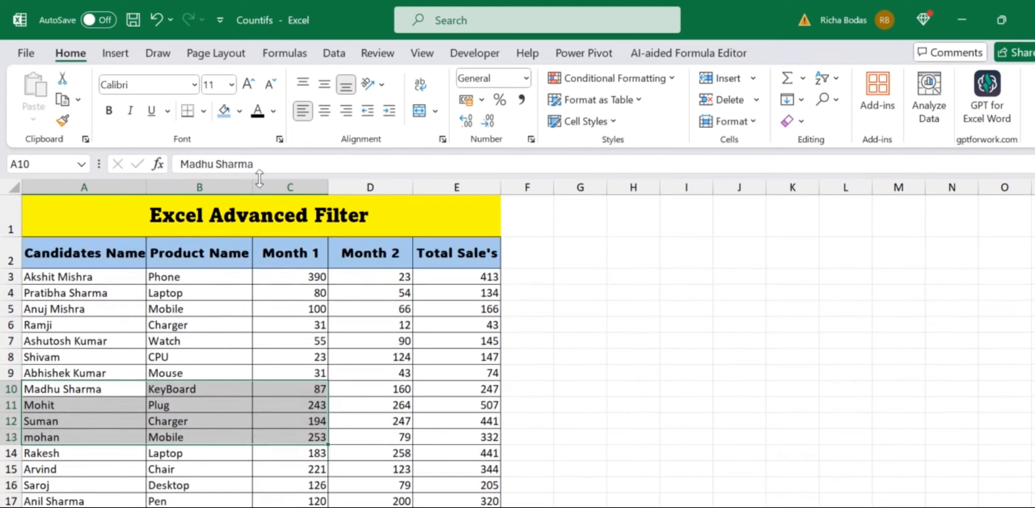
{"action": "left_click", "coordinate": [266, 207]}
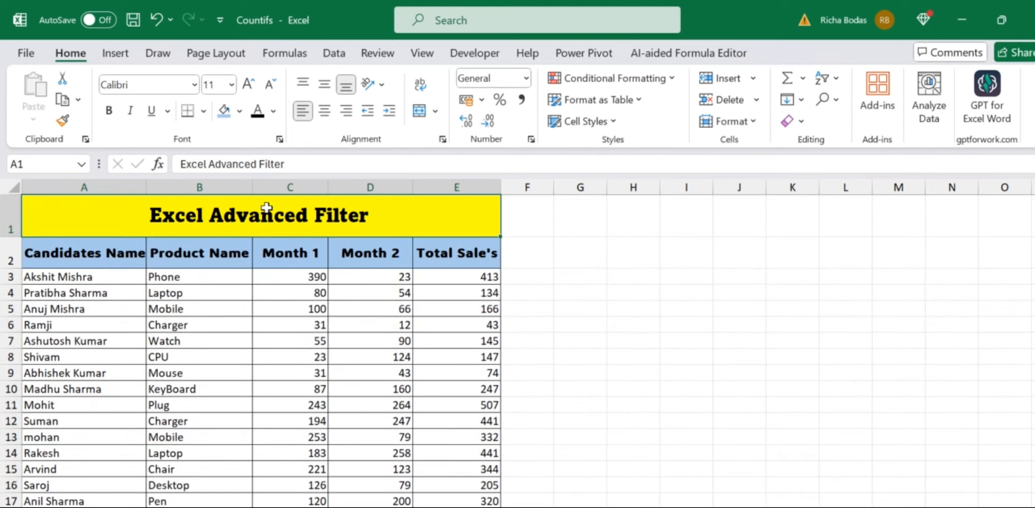
{"action": "left_click", "coordinate": [287, 358]}
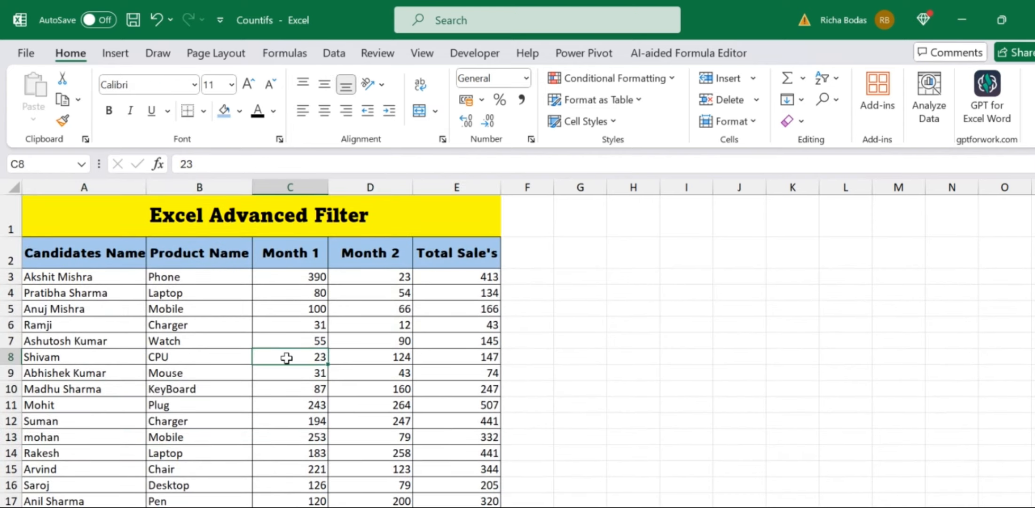
{"action": "left_click", "coordinate": [124, 257]}
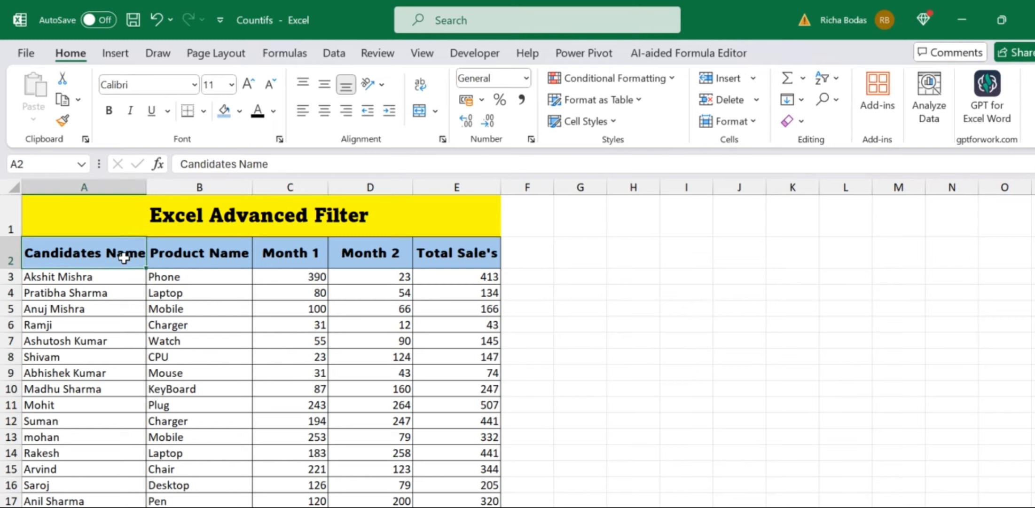
{"action": "key", "text": "Right"}
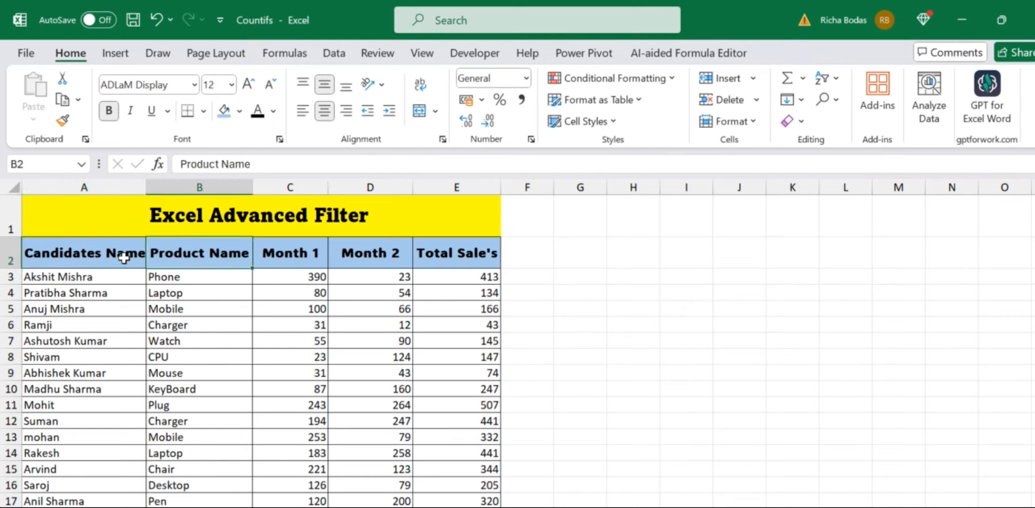
{"action": "key", "text": "Right"}
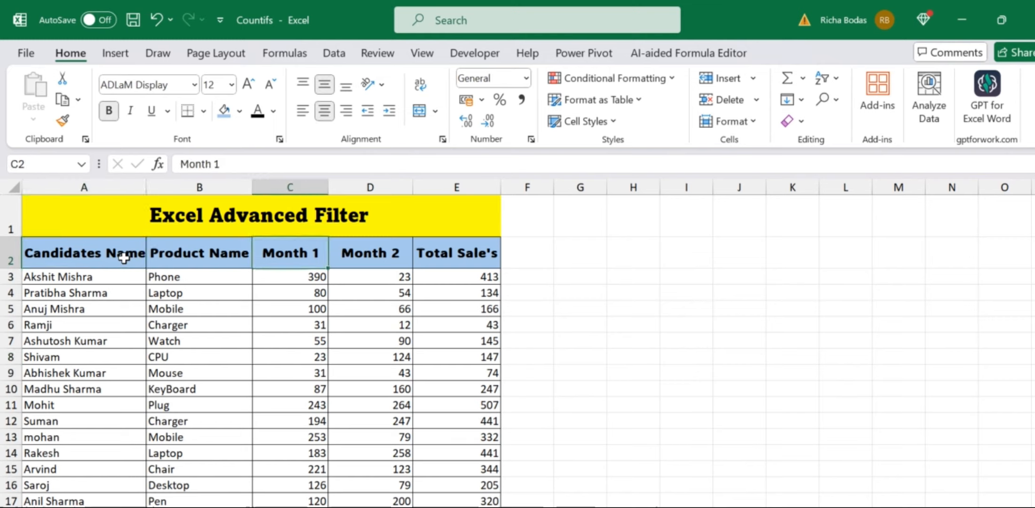
{"action": "key", "text": "Right"}
{"action": "key", "text": "Right"}
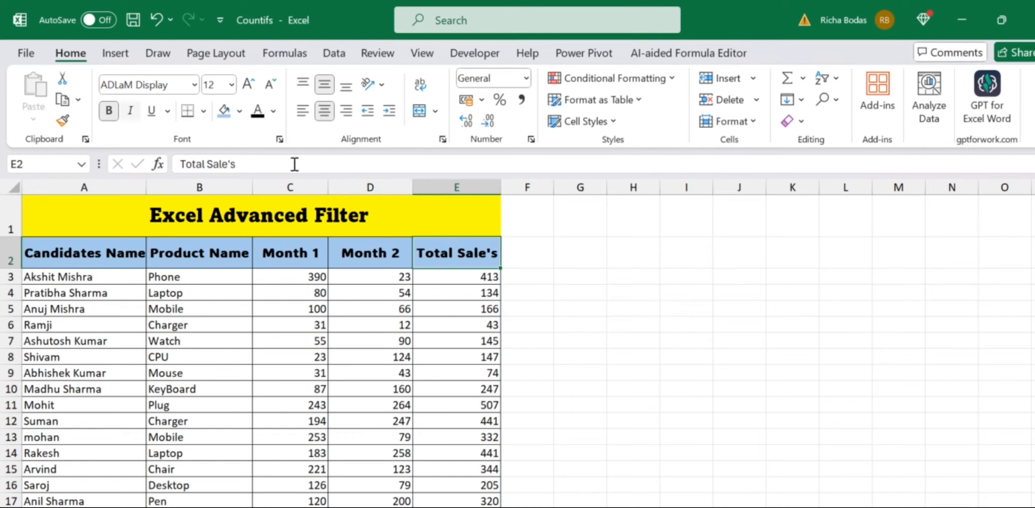
Rename the Month 1 and Month 2 column headers to Month 1 Sale's and Month 2 Sale's
{"action": "double_click", "coordinate": [316, 249]}
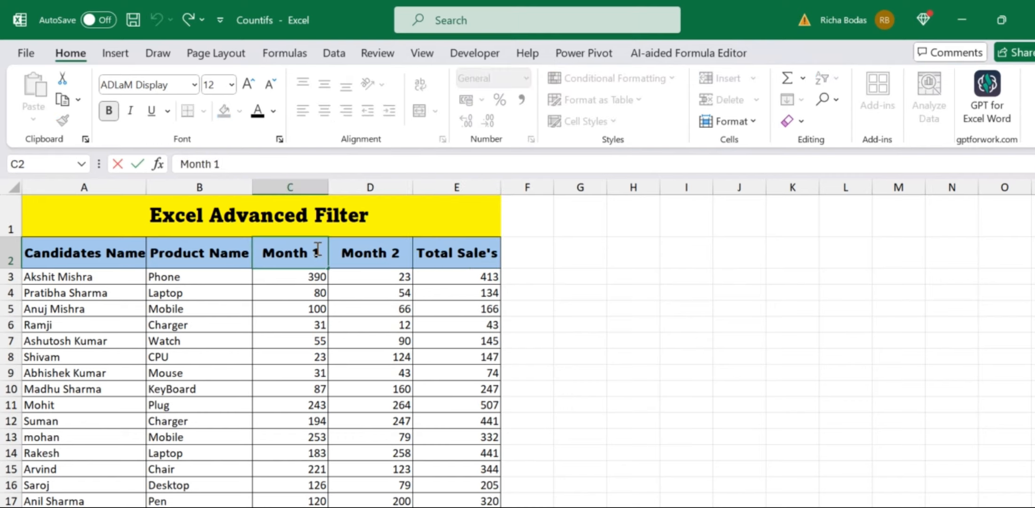
{"action": "type", "text": "Sale"}
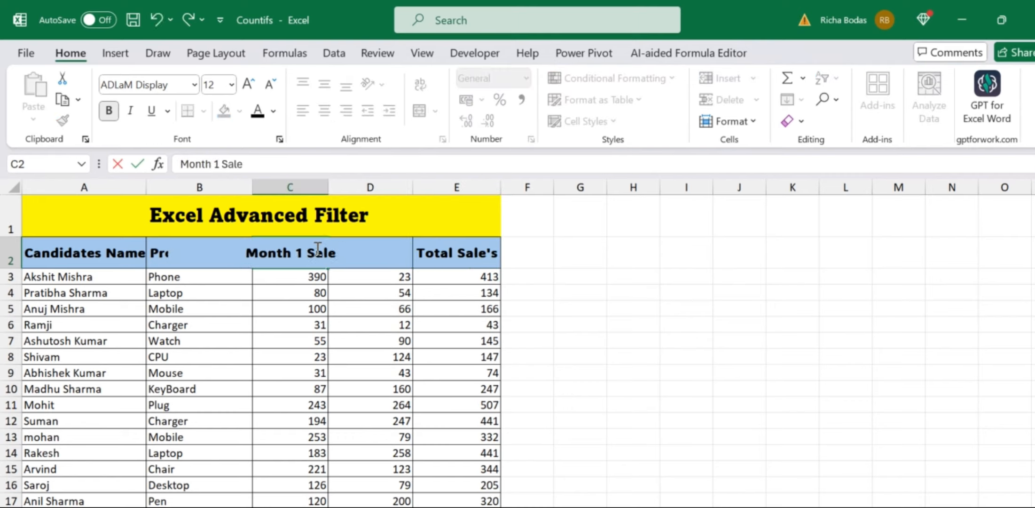
{"action": "type", "text": "'s"}
{"action": "key", "text": "Tab"}
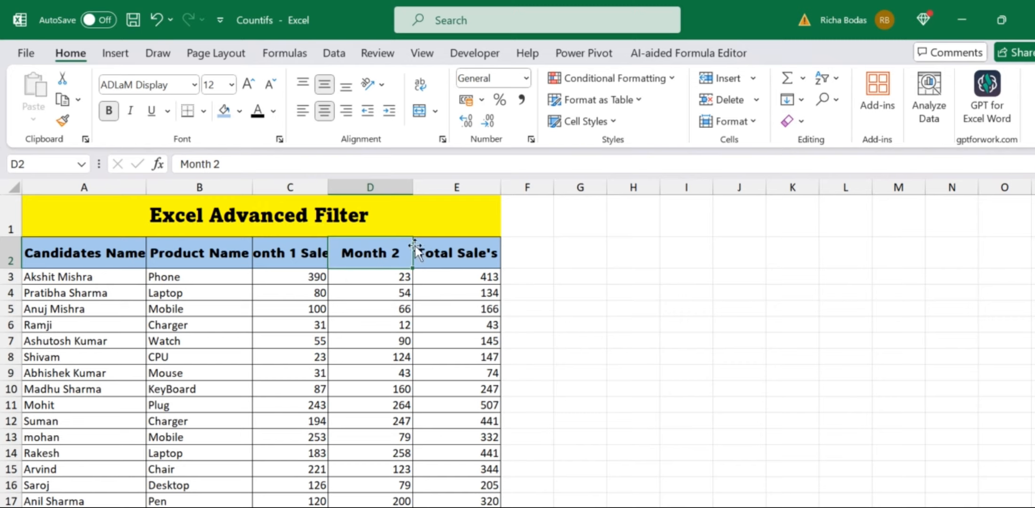
{"action": "key", "text": "F2"}
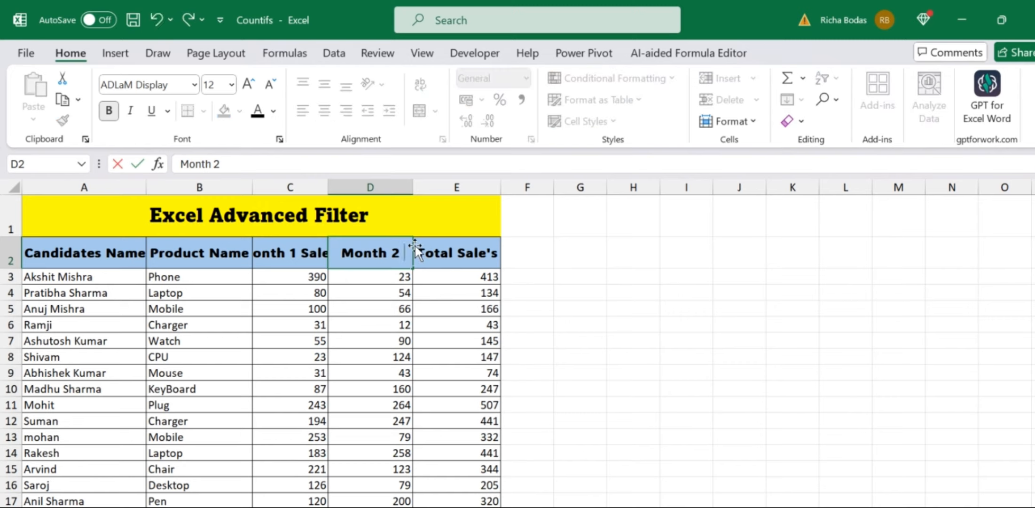
{"action": "type", "text": "Sale's"}
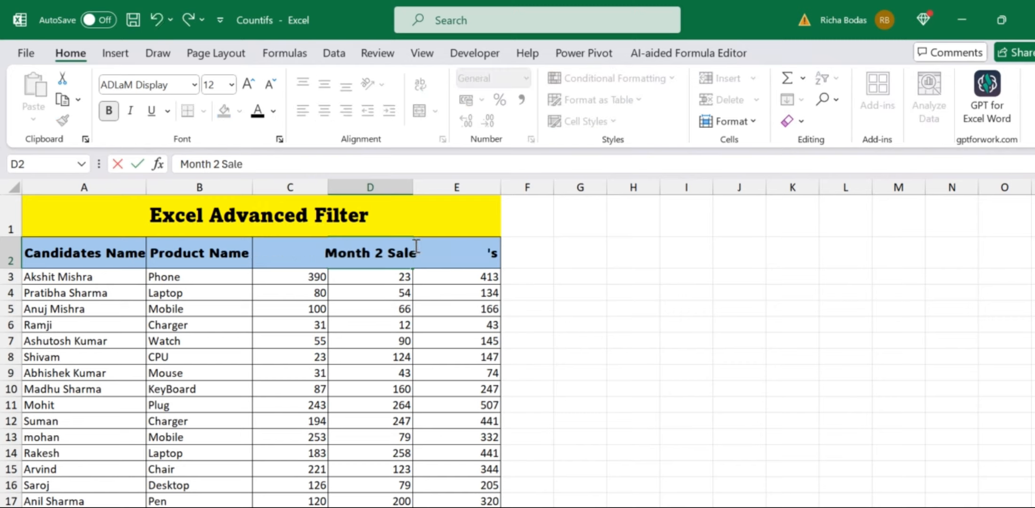
{"action": "key", "text": "ctrl+Return"}
AutoFit the column widths of the whole sales table
{"action": "key", "text": "Down"}
{"action": "key", "text": "Left"}
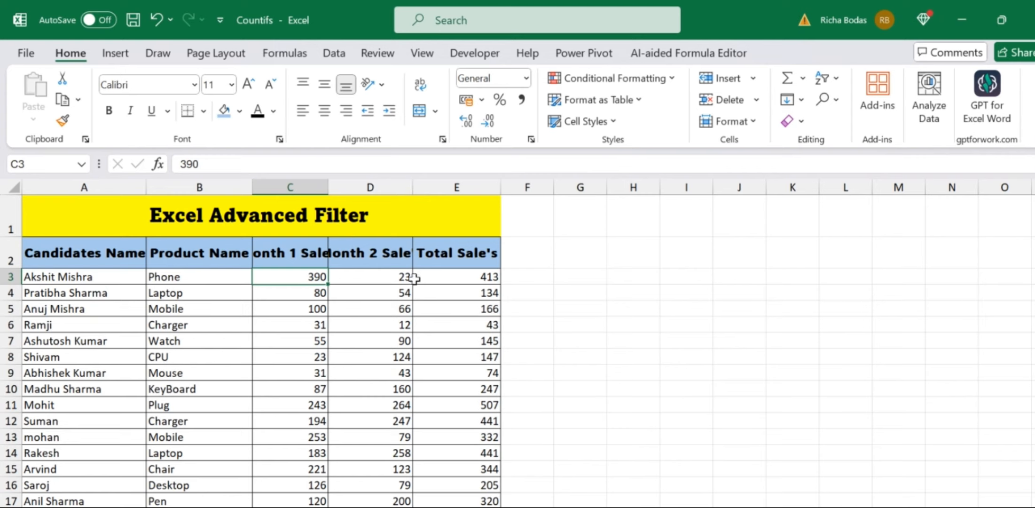
{"action": "key", "text": "ctrl+a"}
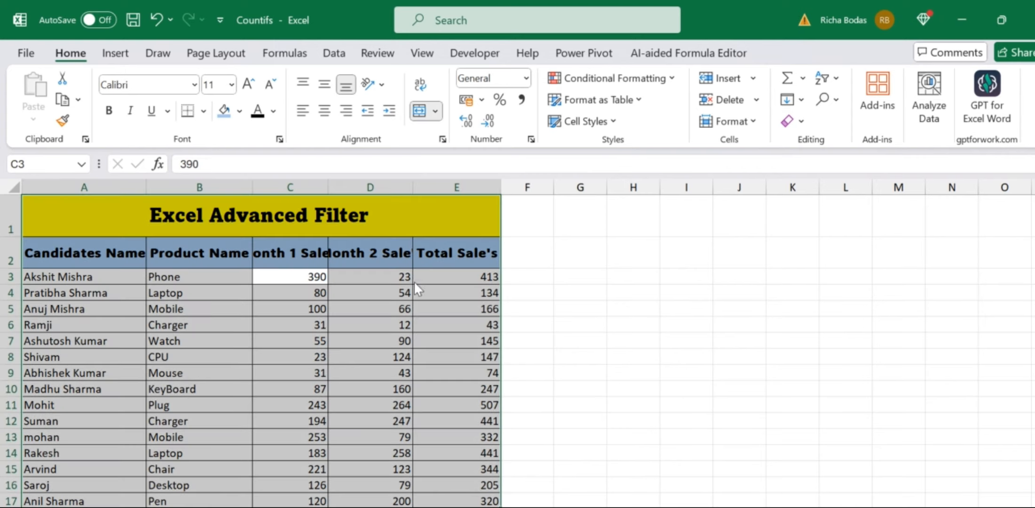
{"action": "key", "text": "alt+h"}
{"action": "key", "text": "o"}
{"action": "key", "text": "i"}
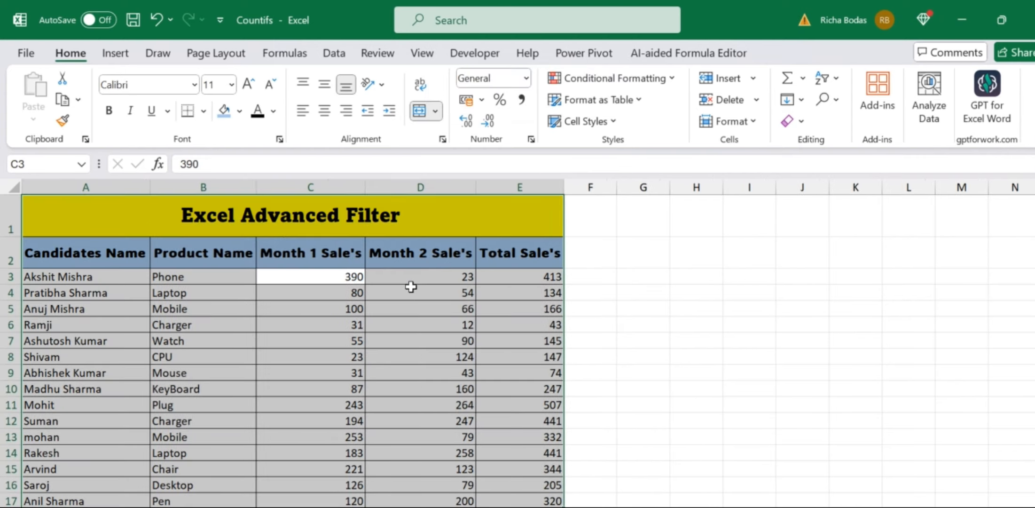
{"action": "left_click", "coordinate": [411, 286]}
{"action": "left_click", "coordinate": [548, 249]}
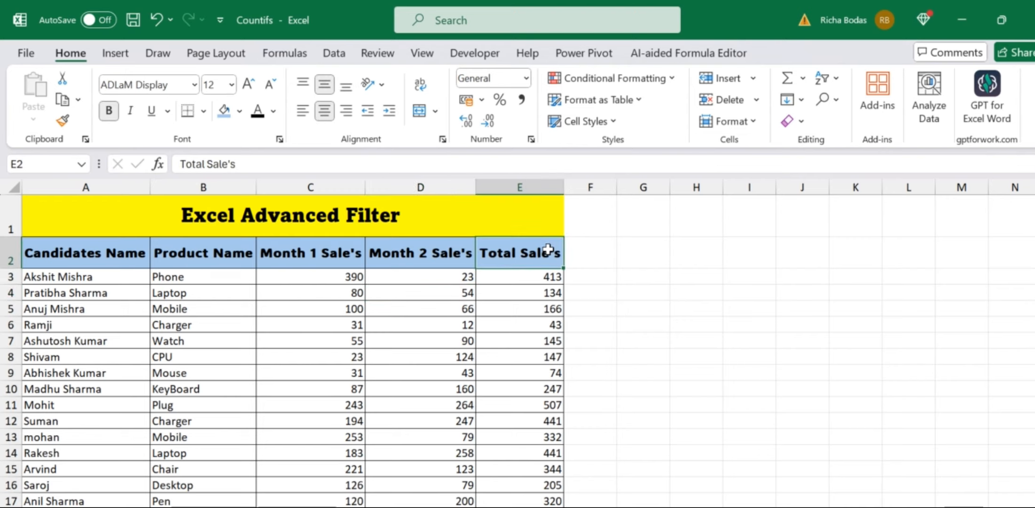
{"action": "scroll", "coordinate": [548, 249], "scroll_direction": "down", "scroll_amount": 1}
{"action": "scroll", "coordinate": [548, 250], "scroll_direction": "up", "scroll_amount": 1}
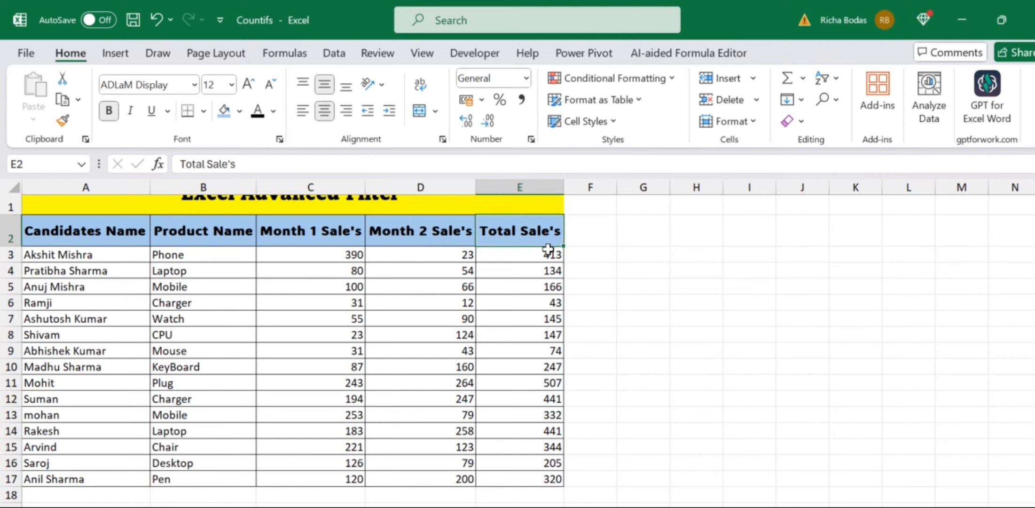
{"action": "scroll", "coordinate": [548, 249], "scroll_direction": "up", "scroll_amount": 1}
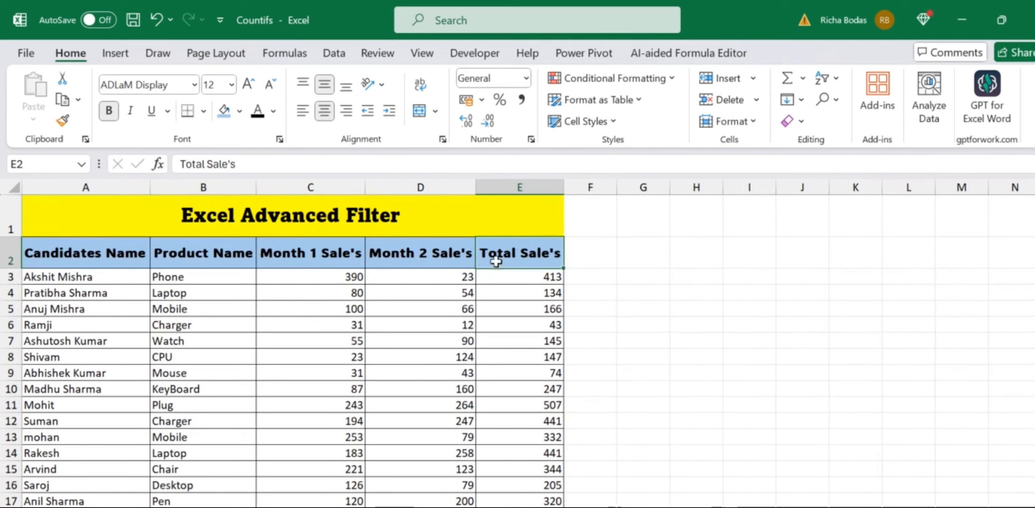
{"action": "scroll", "coordinate": [512, 452], "scroll_direction": "down", "scroll_amount": 1}
{"action": "scroll", "coordinate": [512, 452], "scroll_direction": "up", "scroll_amount": 1}
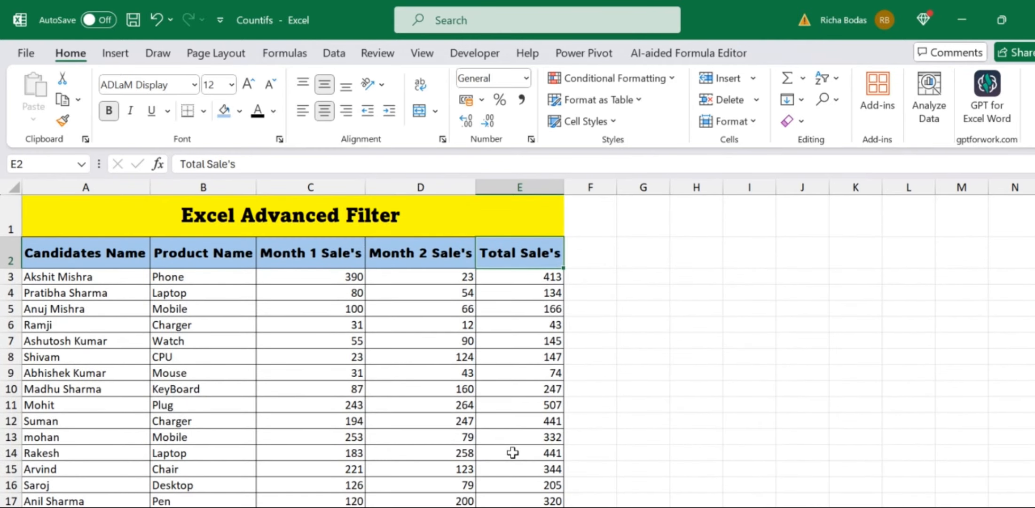
{"action": "scroll", "coordinate": [512, 452], "scroll_direction": "down", "scroll_amount": 1}
{"action": "scroll", "coordinate": [513, 452], "scroll_direction": "up", "scroll_amount": 1}
{"action": "scroll", "coordinate": [512, 452], "scroll_direction": "down", "scroll_amount": 2}
{"action": "scroll", "coordinate": [513, 453], "scroll_direction": "up", "scroll_amount": 2}
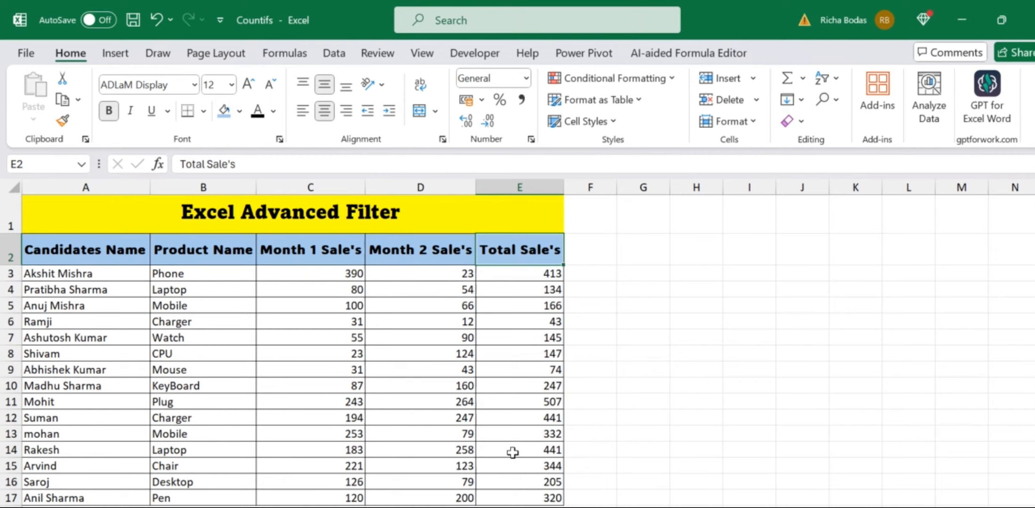
Add filter controls to the header row from Candidates Name to Total Sale's
{"action": "key", "text": "ctrl+shift+Left"}
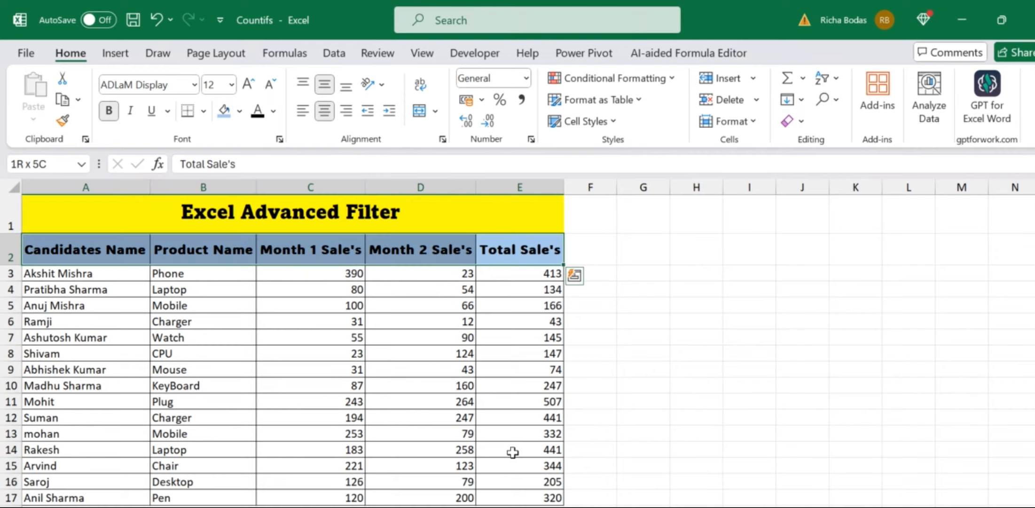
{"action": "key", "text": "ctrl+shift+l"}
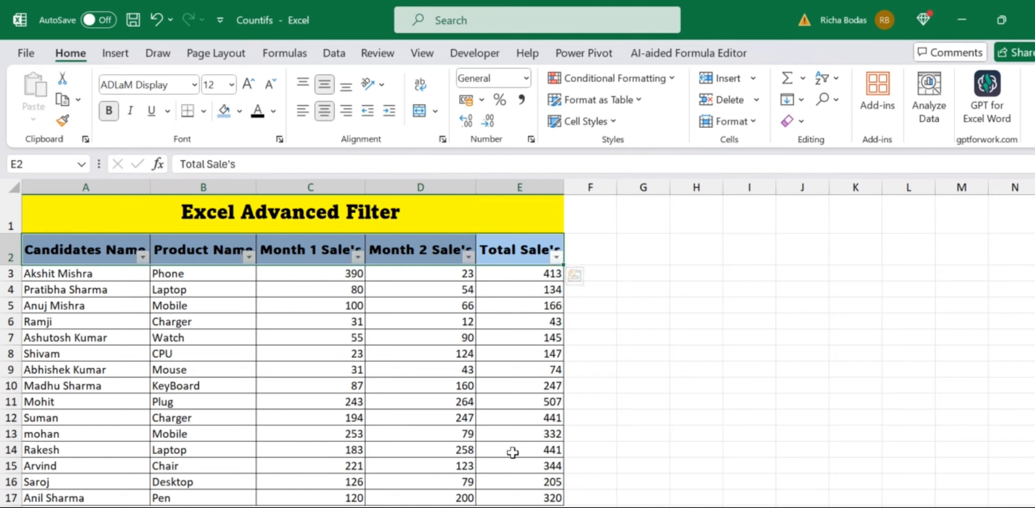
{"action": "key", "text": "ctrl+shift+l"}
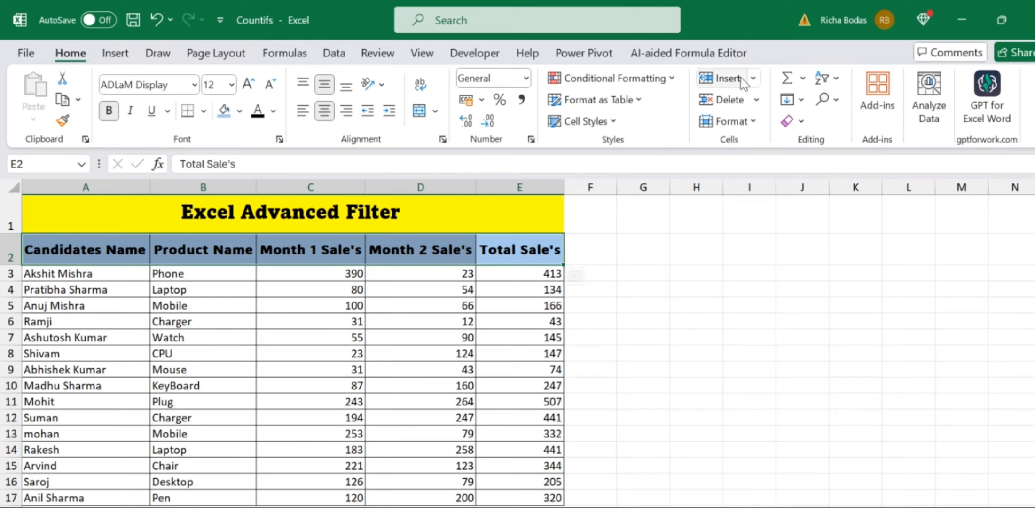
{"action": "left_click", "coordinate": [827, 80]}
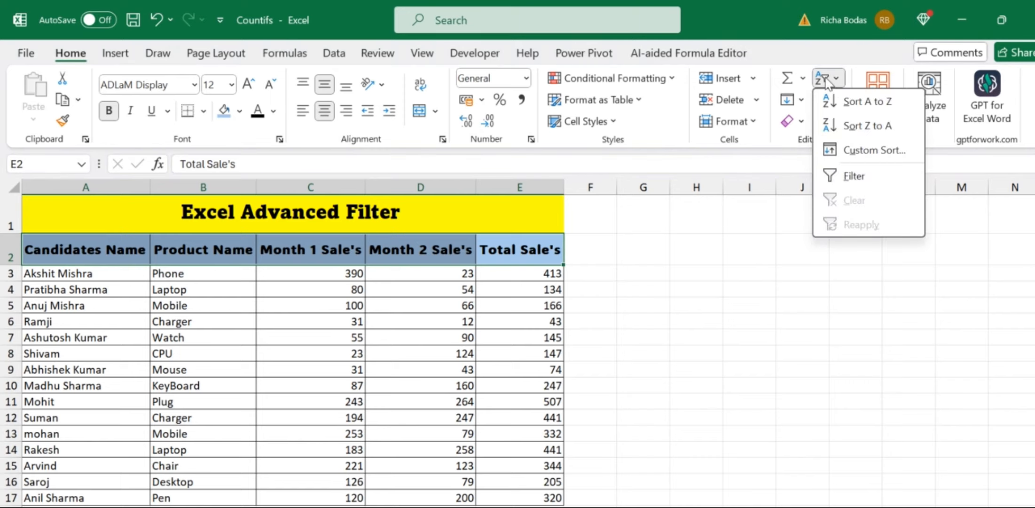
{"action": "left_click", "coordinate": [854, 177]}
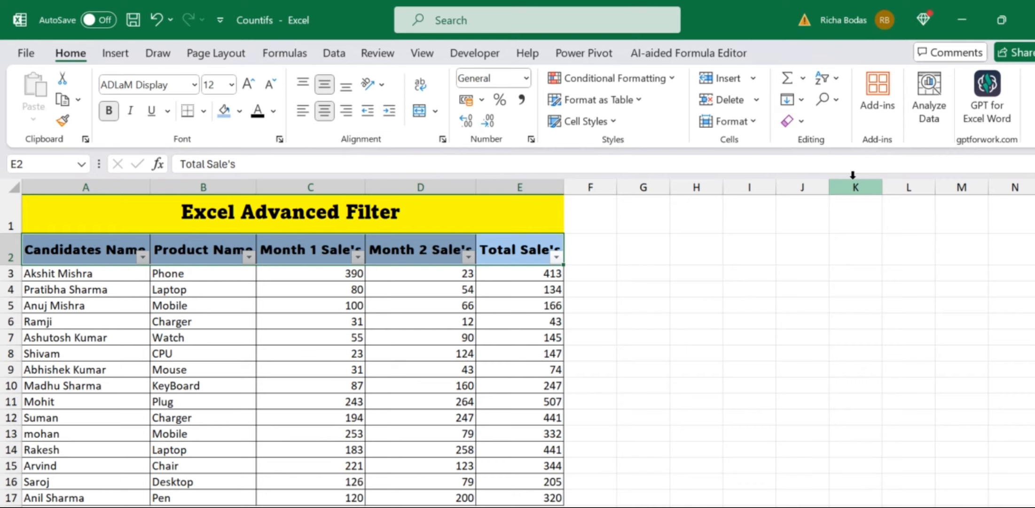
Filter the Total Sale's column to show only 166, 205, 247, 320, 332, 344, 413, 441 and 507
{"action": "left_click", "coordinate": [536, 295]}
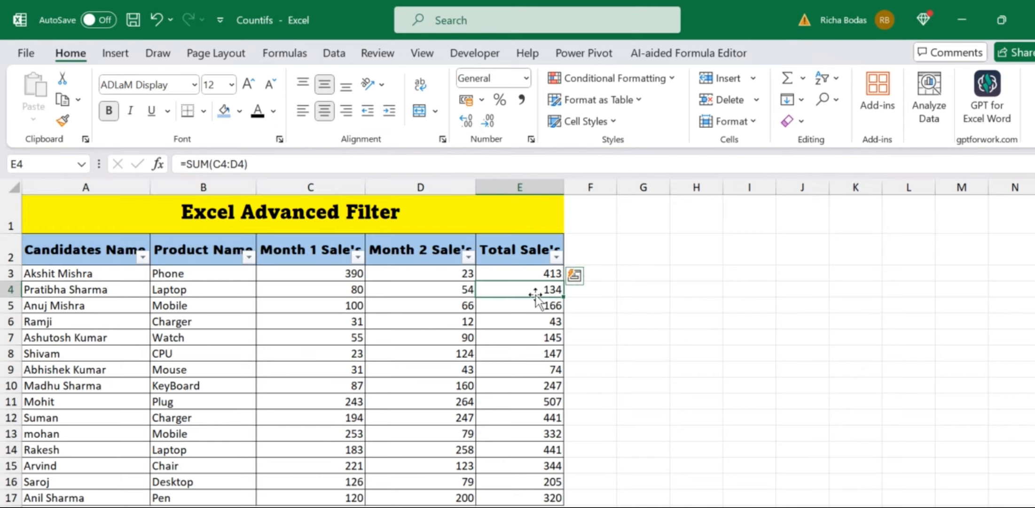
{"action": "left_click", "coordinate": [557, 256]}
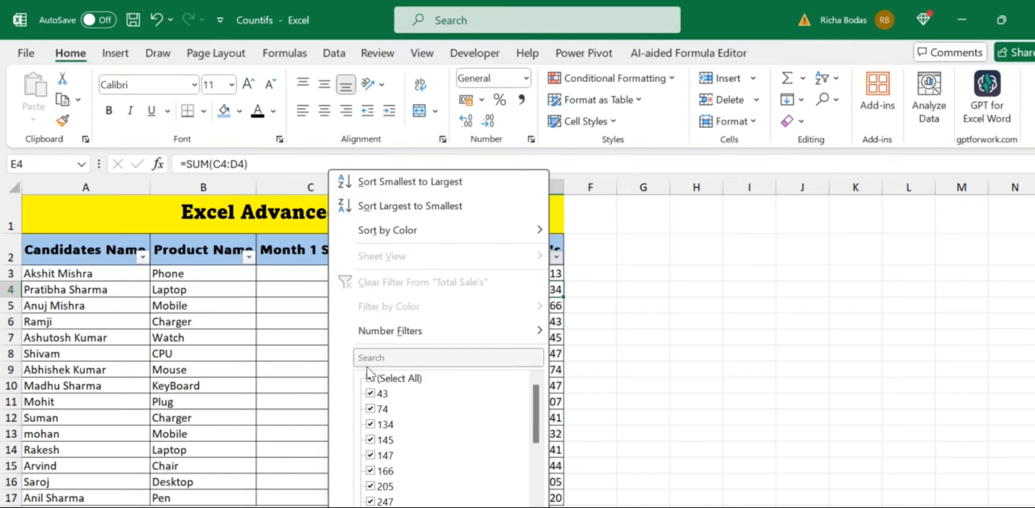
{"action": "left_click", "coordinate": [370, 379]}
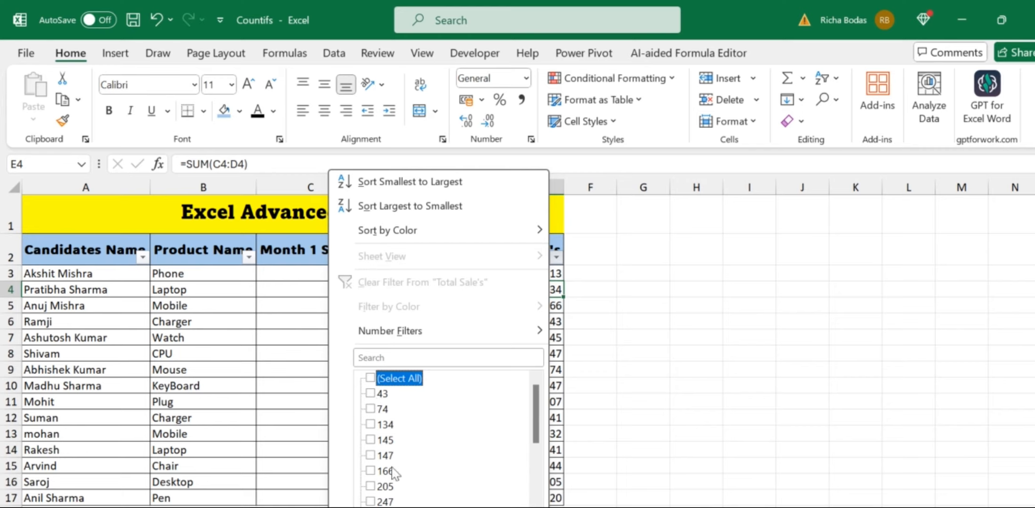
{"action": "left_click", "coordinate": [371, 470]}
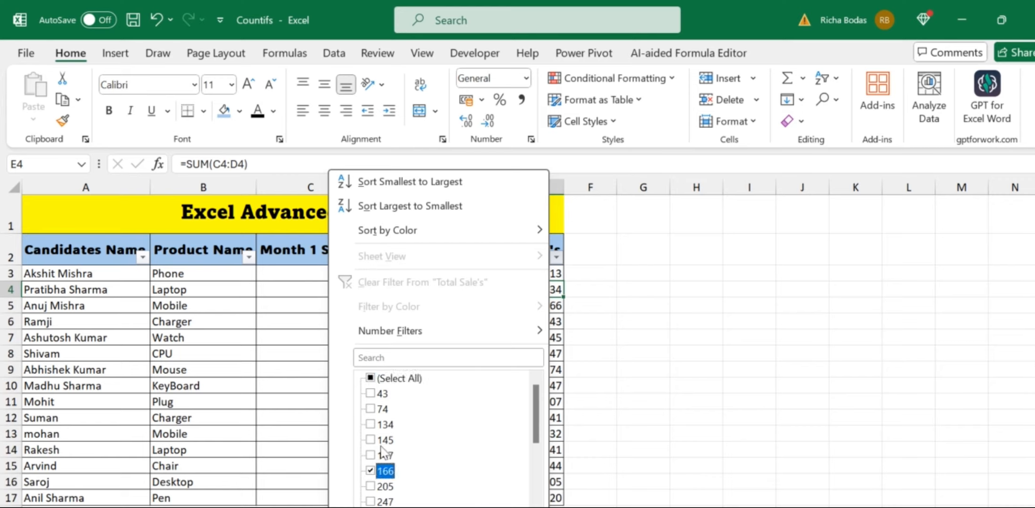
{"action": "scroll", "coordinate": [383, 451], "scroll_direction": "down", "scroll_amount": 2}
{"action": "left_click", "coordinate": [372, 393]}
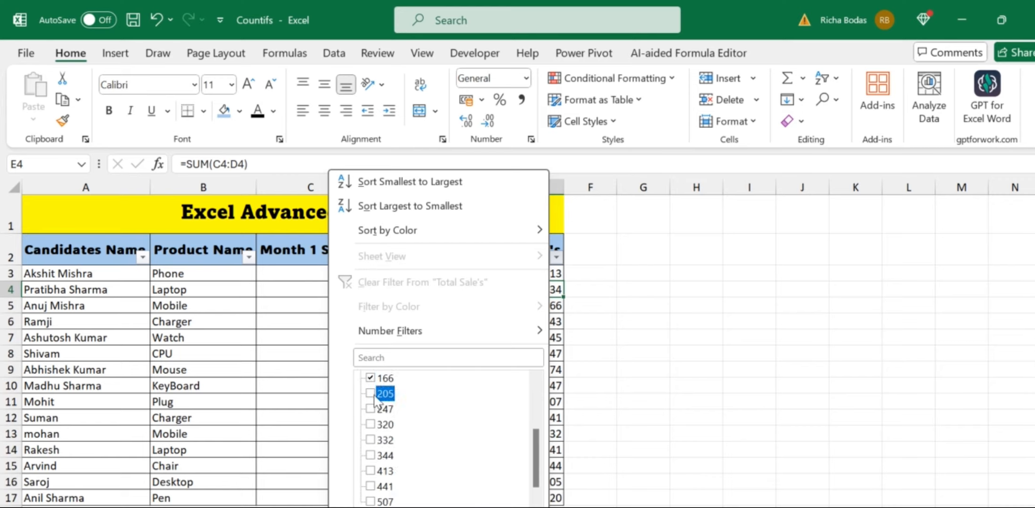
{"action": "left_click", "coordinate": [371, 409]}
{"action": "left_click", "coordinate": [371, 425]}
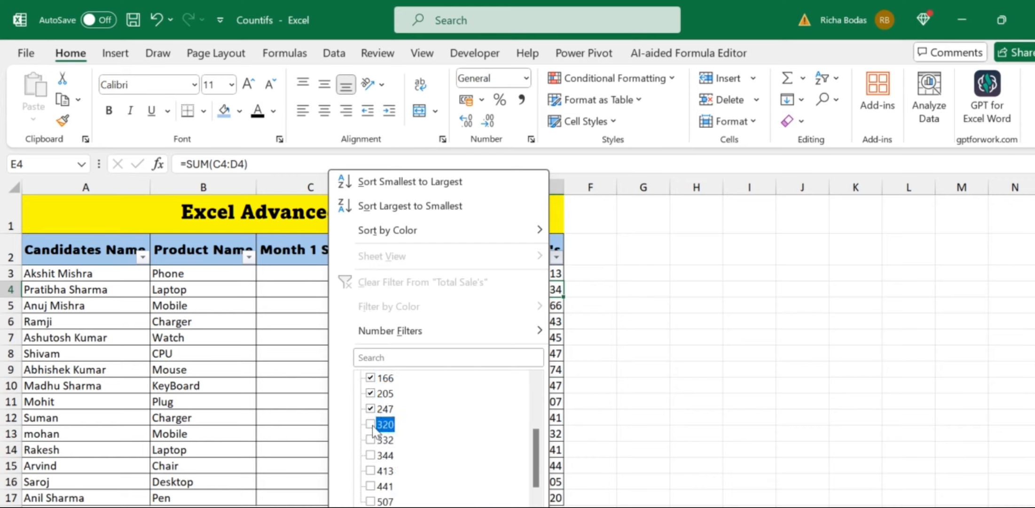
{"action": "left_click", "coordinate": [371, 440]}
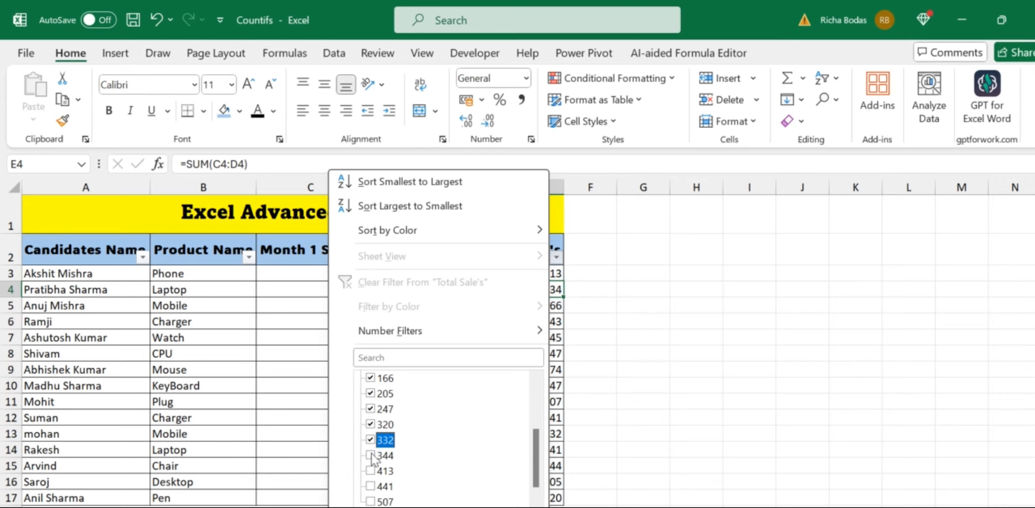
{"action": "left_click", "coordinate": [371, 455]}
{"action": "left_click", "coordinate": [371, 471]}
{"action": "left_click", "coordinate": [371, 486]}
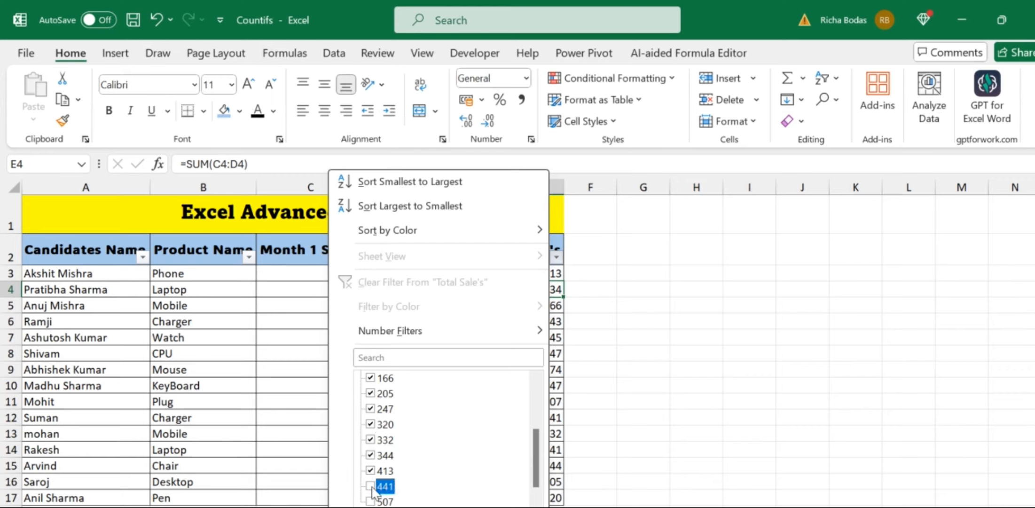
{"action": "left_click", "coordinate": [372, 501]}
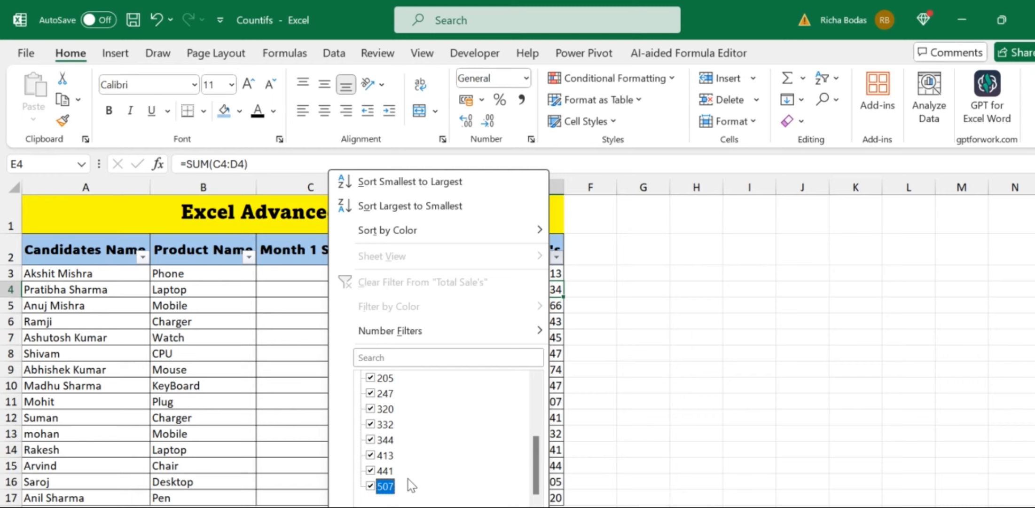
{"action": "key", "text": "Return"}
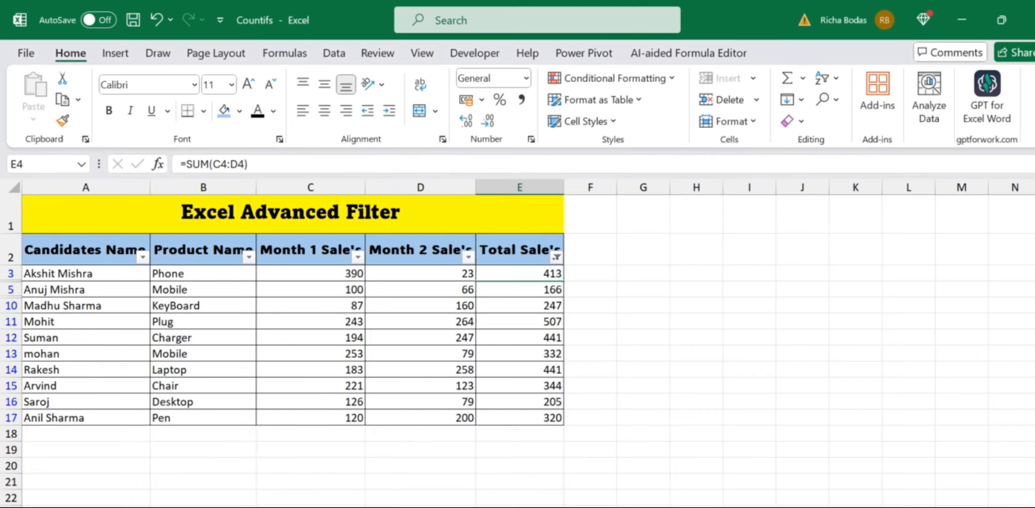
Check the filtered Total Sale's values and remove the filter from the sales table
{"action": "left_click_drag", "start_coordinate": [543, 269], "coordinate": [546, 423]}
{"action": "left_click", "coordinate": [545, 434]}
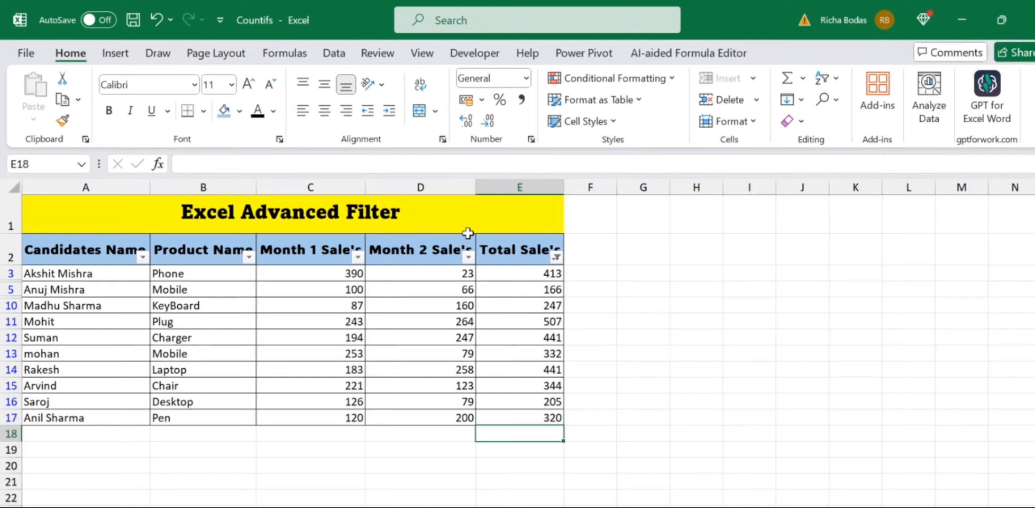
{"action": "left_click", "coordinate": [492, 249]}
{"action": "key", "text": "ctrl+shift+l"}
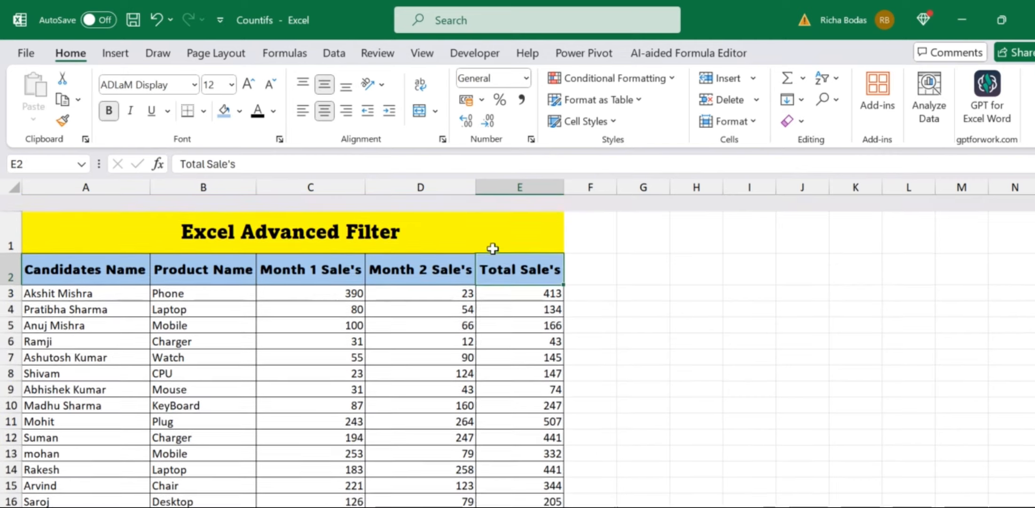
Look over the Total Sale's values in E3:E17
{"action": "left_click", "coordinate": [514, 271]}
{"action": "key", "text": "ctrl+shift+Down"}
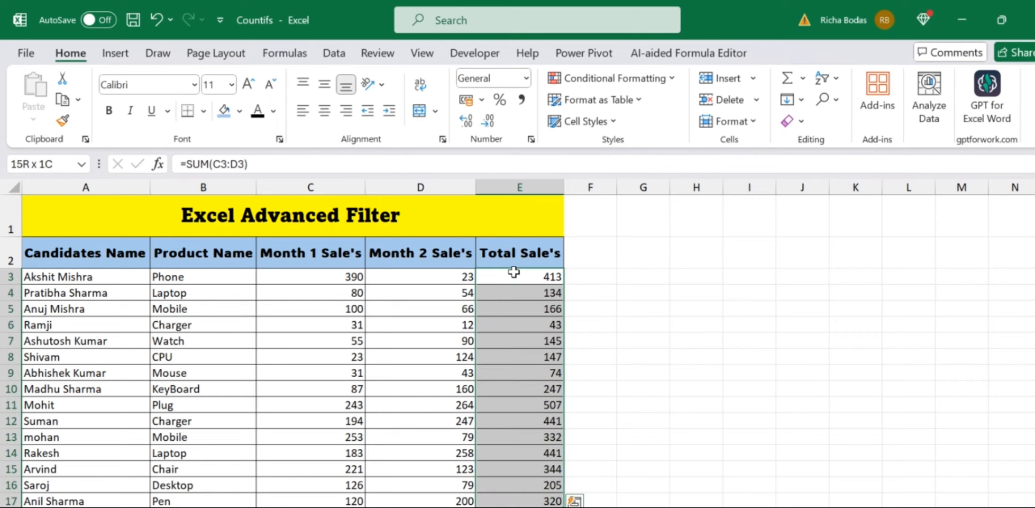
{"action": "scroll", "coordinate": [512, 301], "scroll_direction": "down", "scroll_amount": 2}
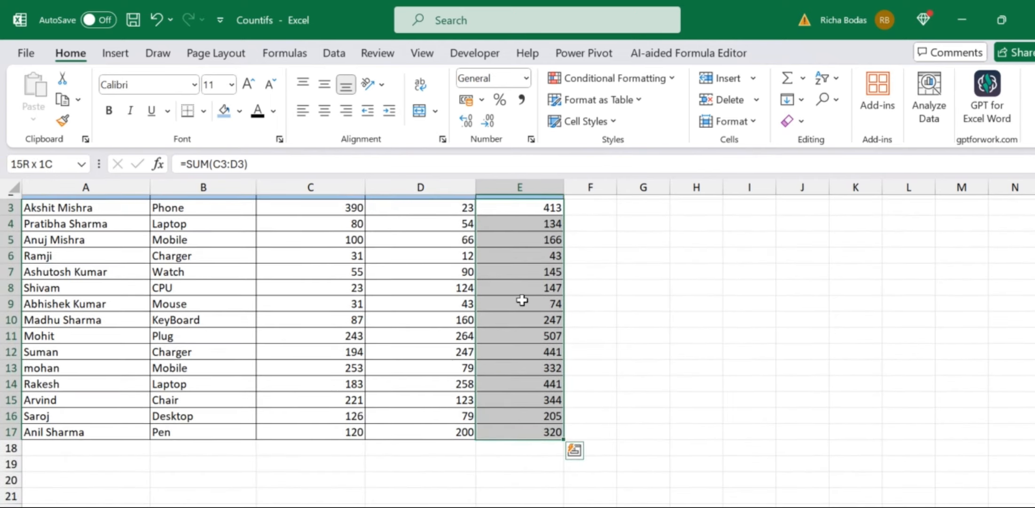
{"action": "left_click", "coordinate": [522, 300]}
{"action": "scroll", "coordinate": [521, 300], "scroll_direction": "up", "scroll_amount": 2}
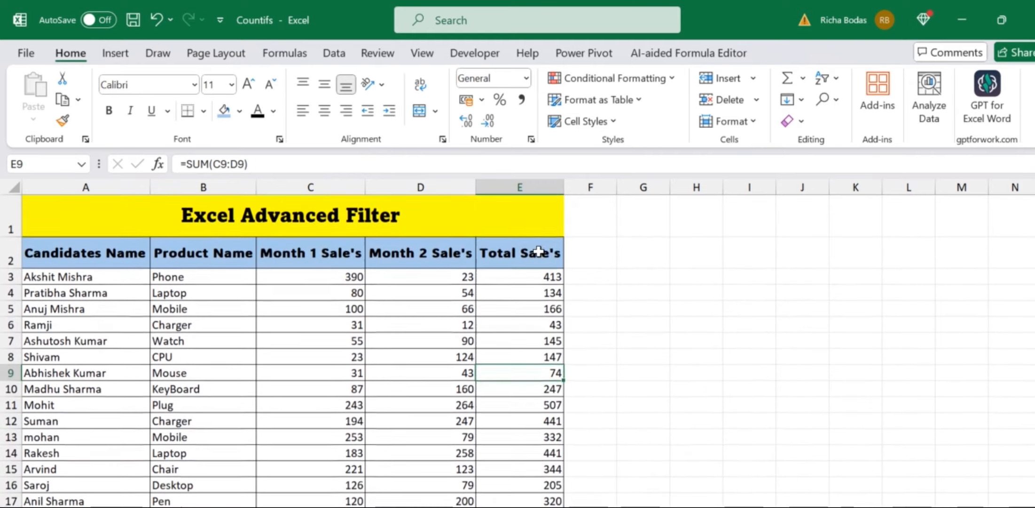
Put filter controls back on the header row from Candidates Name to Total Sale's
{"action": "left_click", "coordinate": [538, 251]}
{"action": "key", "text": "ctrl+shift+Left"}
{"action": "key", "text": "ctrl+shift+l"}
{"action": "key", "text": "Right"}
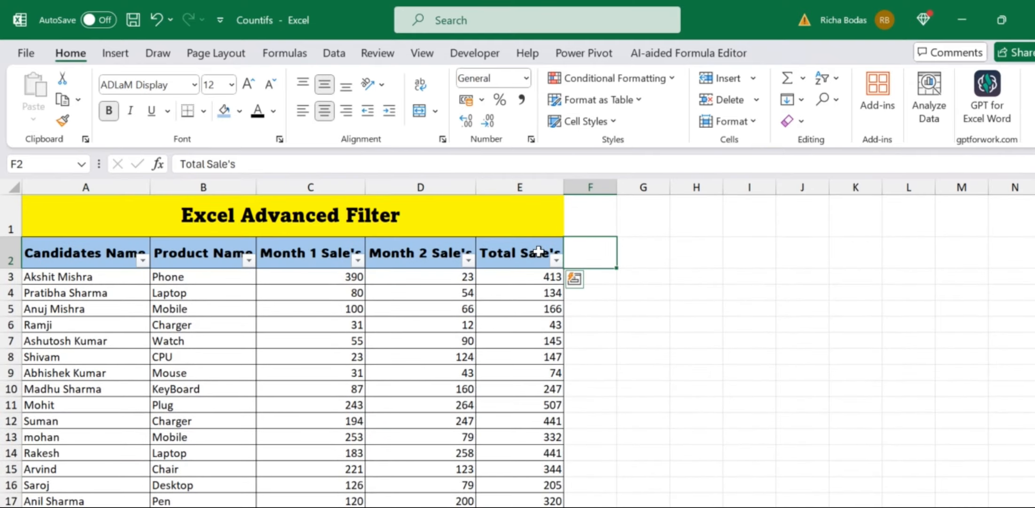
Try to limit the Total Sale's filter to 166, 205 and 247, and take the filter controls off the header row
{"action": "key", "text": "Left"}
{"action": "key", "text": "alt+Down"}
{"action": "key", "text": "Down"}
{"action": "key", "text": "Down"}
{"action": "key", "text": "Down"}
{"action": "key", "text": "Down"}
{"action": "key", "text": "Down"}
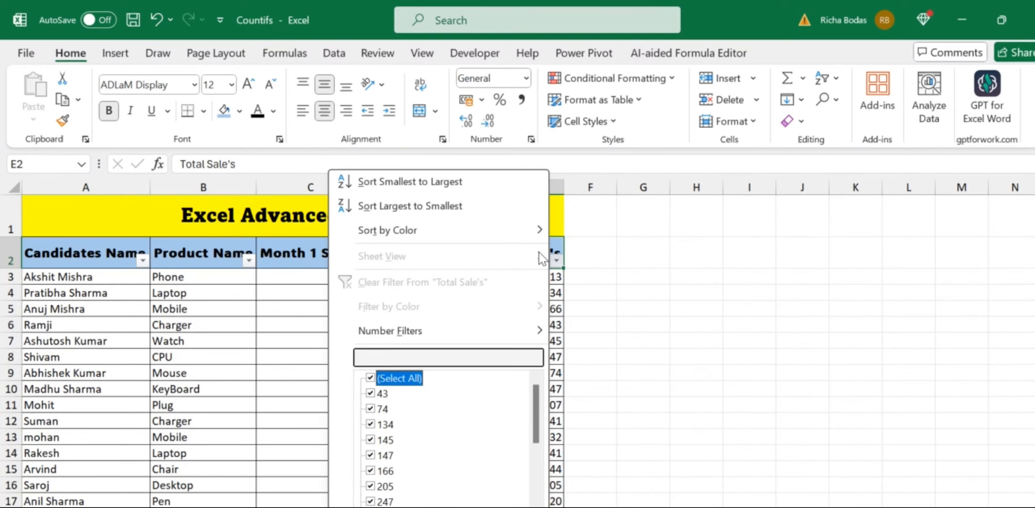
{"action": "key", "text": "space"}
{"action": "key", "text": "Down"}
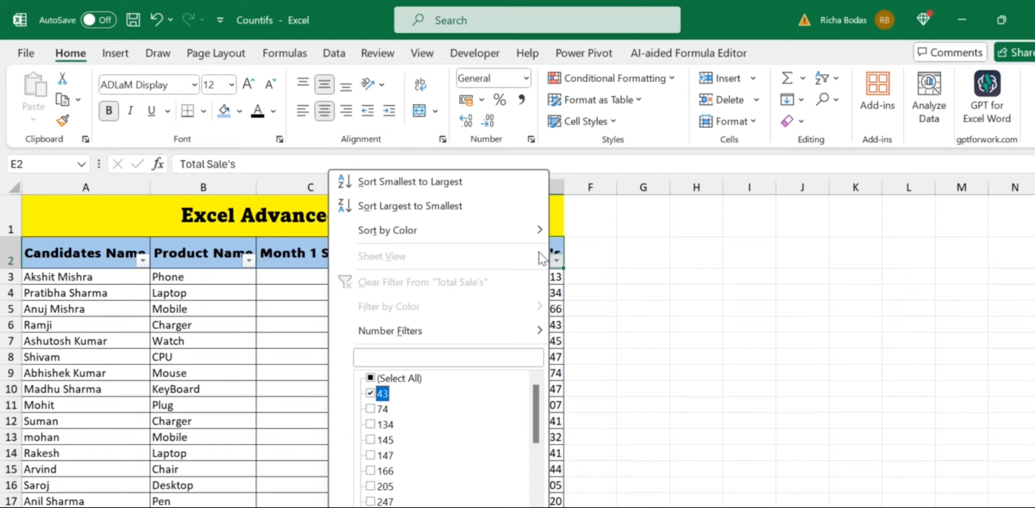
{"action": "key", "text": "Down"}
{"action": "key", "text": "Down"}
{"action": "key", "text": "Down"}
{"action": "key", "text": "Down"}
{"action": "key", "text": "Down"}
{"action": "key", "text": "space"}
{"action": "key", "text": "Down"}
{"action": "key", "text": "space"}
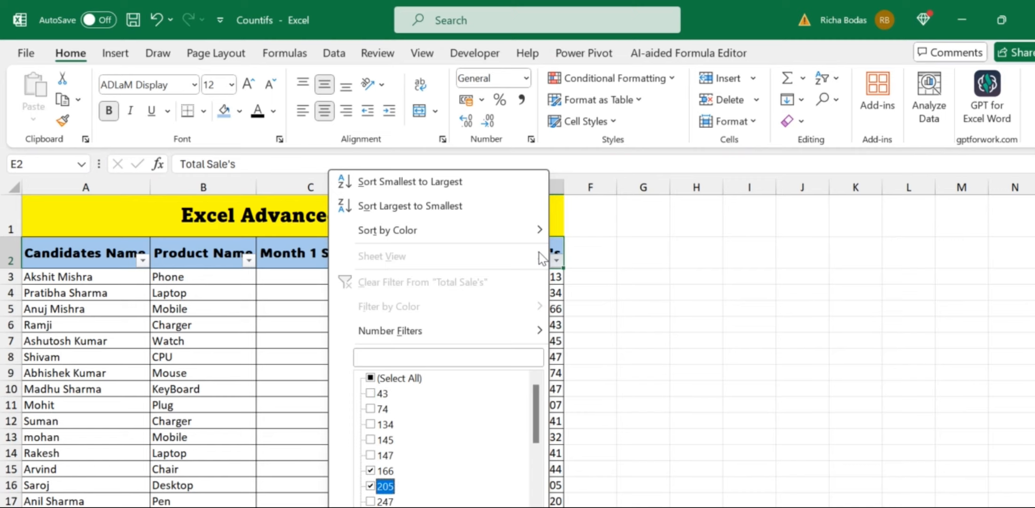
{"action": "key", "text": "Down"}
{"action": "key", "text": "space"}
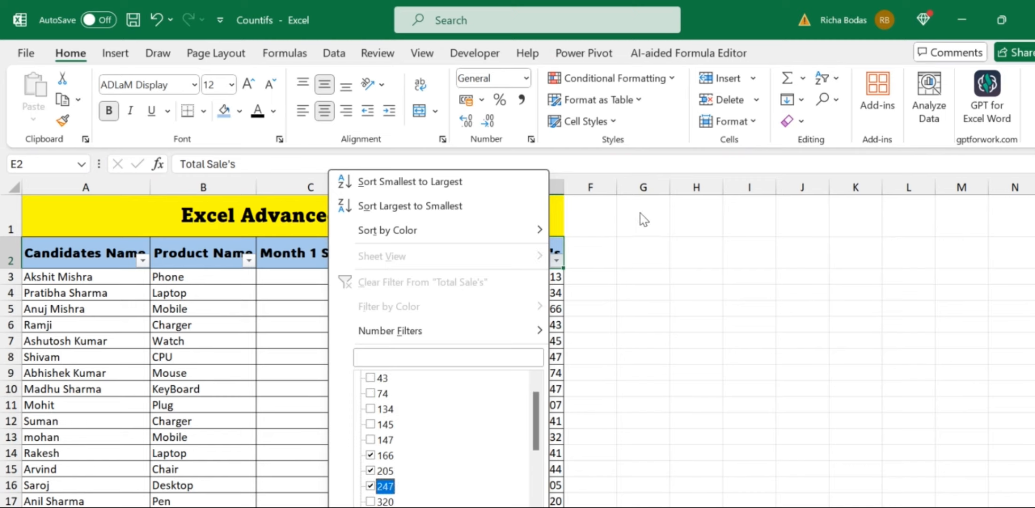
{"action": "left_click", "coordinate": [719, 318]}
{"action": "key", "text": "ctrl+shift+l"}
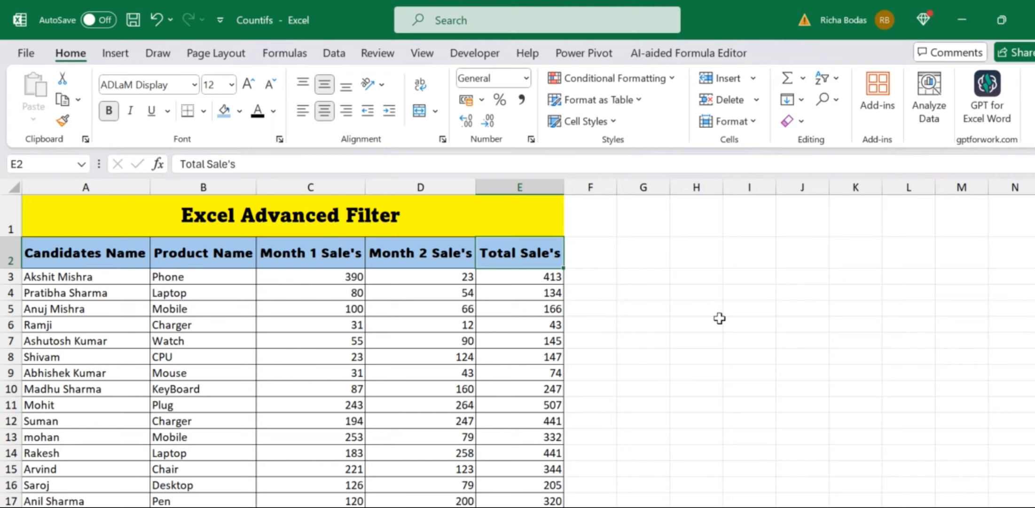
Switch the header filter controls on to look over the sales table, and switch them off again
{"action": "key", "text": "ctrl+shift+l"}
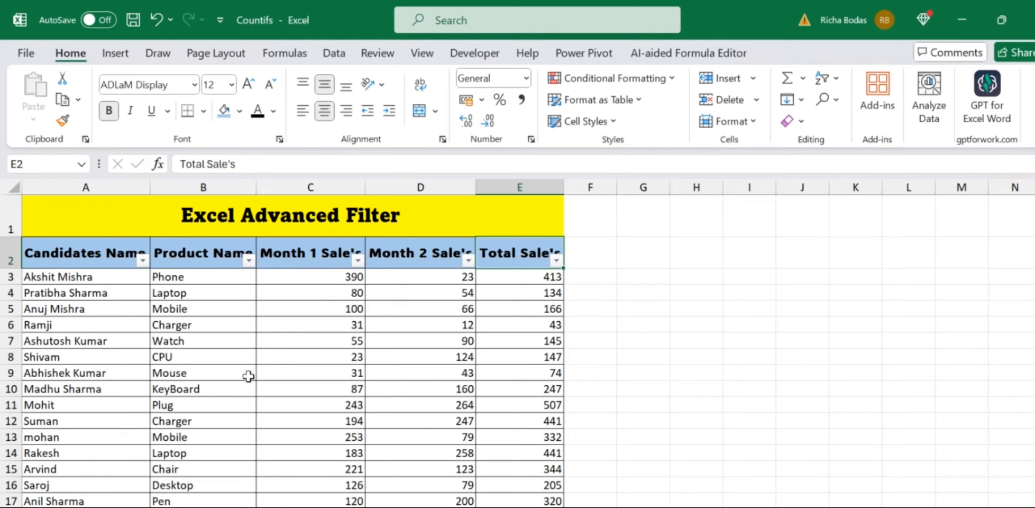
{"action": "scroll", "coordinate": [384, 398], "scroll_direction": "down", "scroll_amount": 2}
{"action": "scroll", "coordinate": [384, 397], "scroll_direction": "up", "scroll_amount": 2}
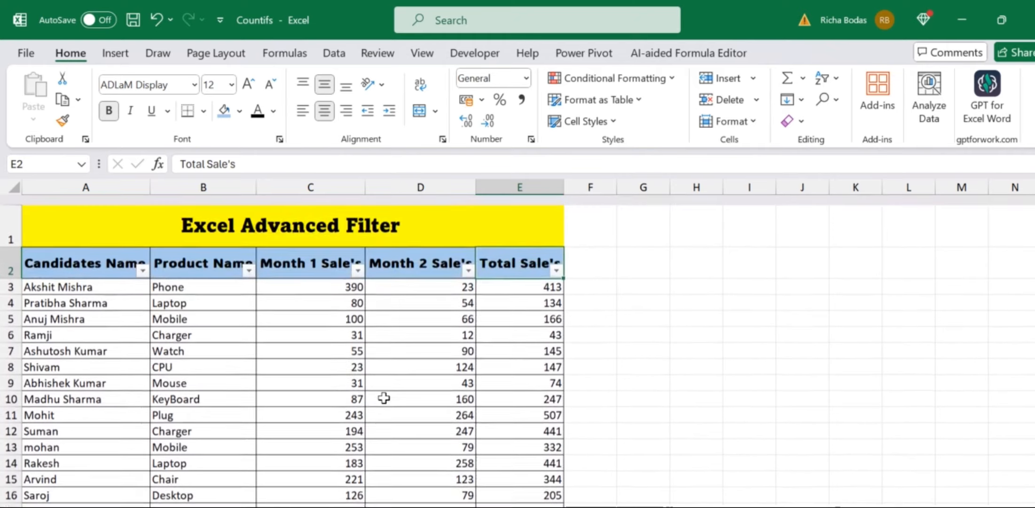
{"action": "scroll", "coordinate": [384, 398], "scroll_direction": "down", "scroll_amount": 3}
{"action": "scroll", "coordinate": [384, 398], "scroll_direction": "up", "scroll_amount": 3}
{"action": "scroll", "coordinate": [384, 397], "scroll_direction": "down", "scroll_amount": 1}
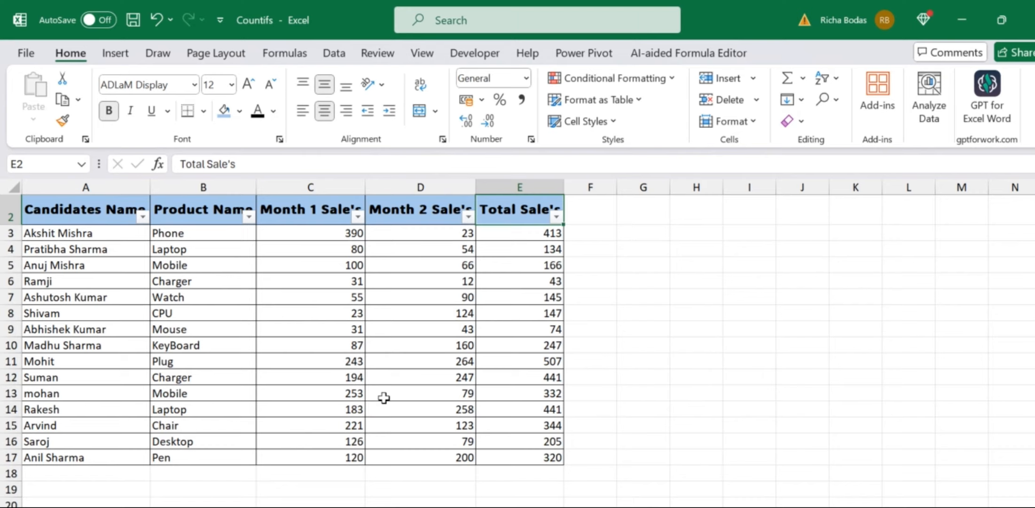
{"action": "key", "text": "ctrl+shift+l"}
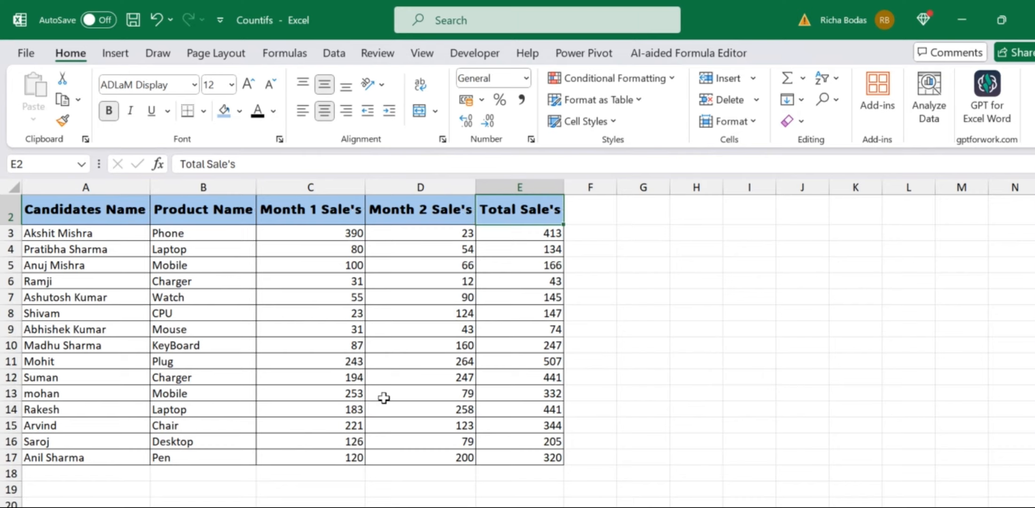
Enter the criterion <150 in cell E18, directly below the Total Sale's values
{"action": "left_click", "coordinate": [511, 475]}
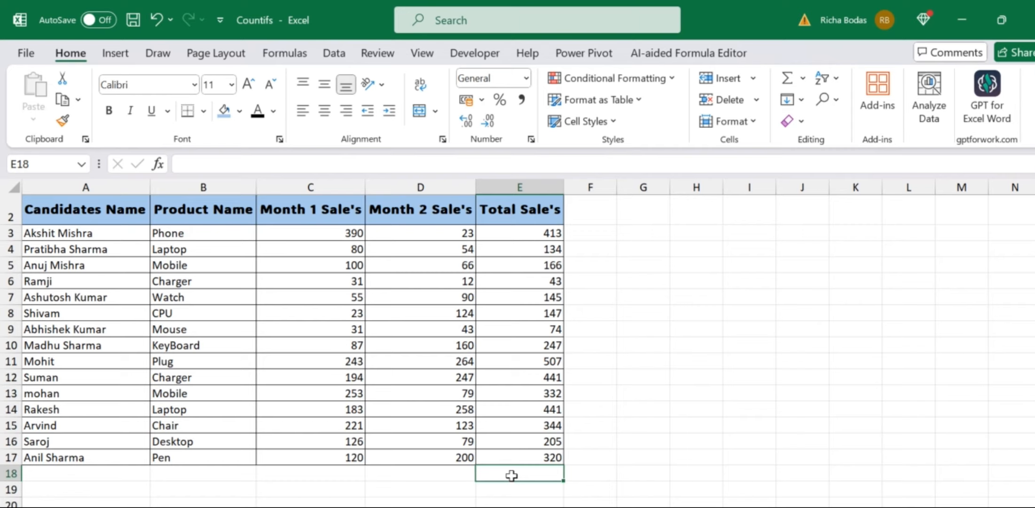
{"action": "type", "text": ","}
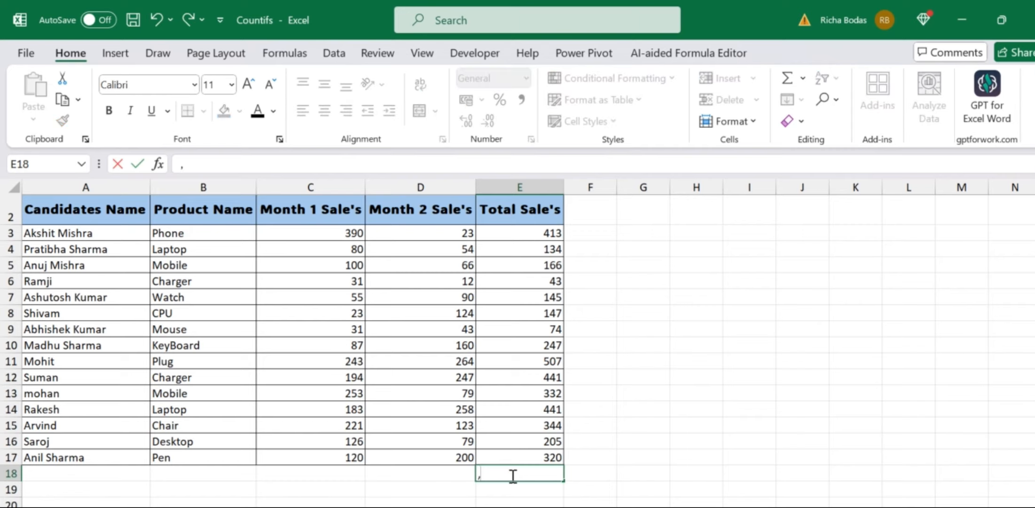
{"action": "key", "text": "BackSpace"}
{"action": "type", "text": "<150"}
{"action": "key", "text": "Return"}
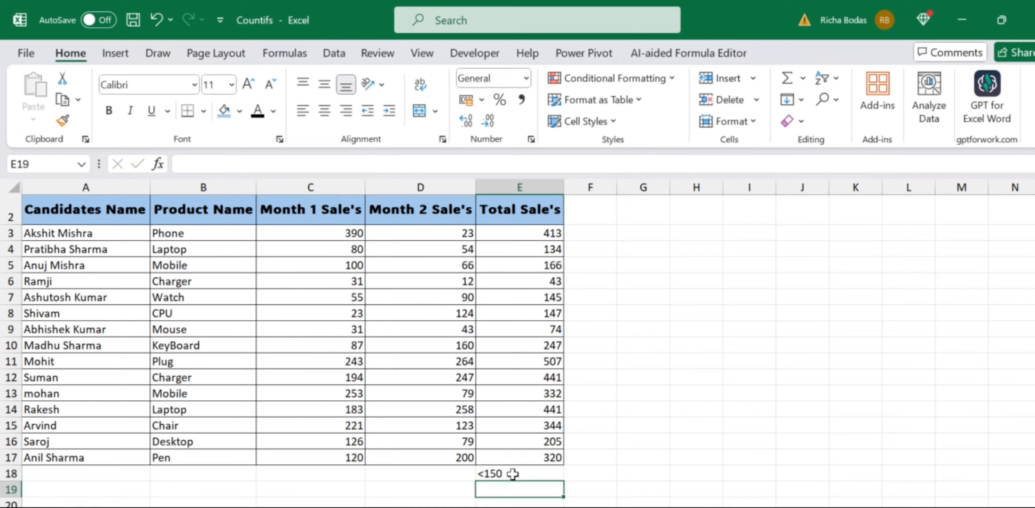
Filter the sales table by the value of the <150 criterion cell E18
{"action": "left_click", "coordinate": [512, 474]}
{"action": "right_click", "coordinate": [512, 474]}
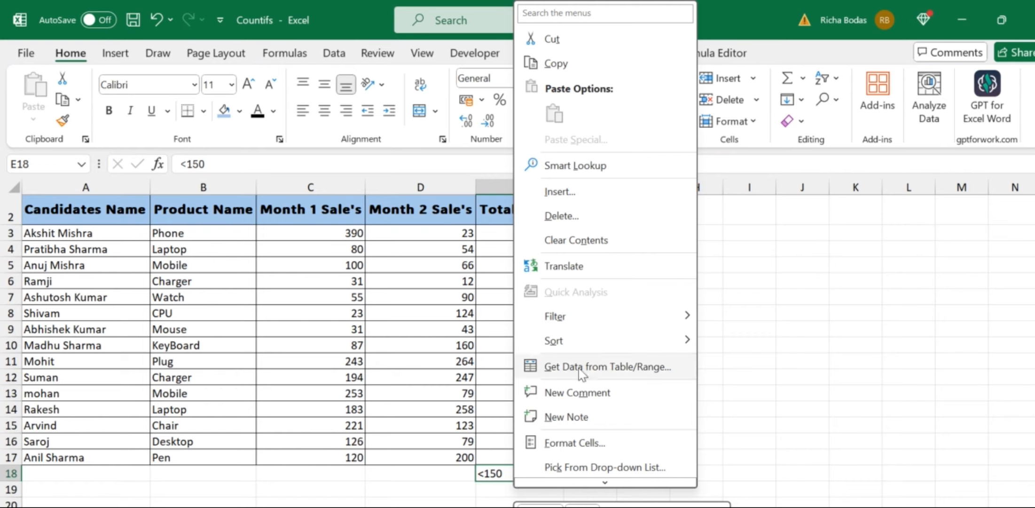
{"action": "mouse_move", "coordinate": [610, 321]}
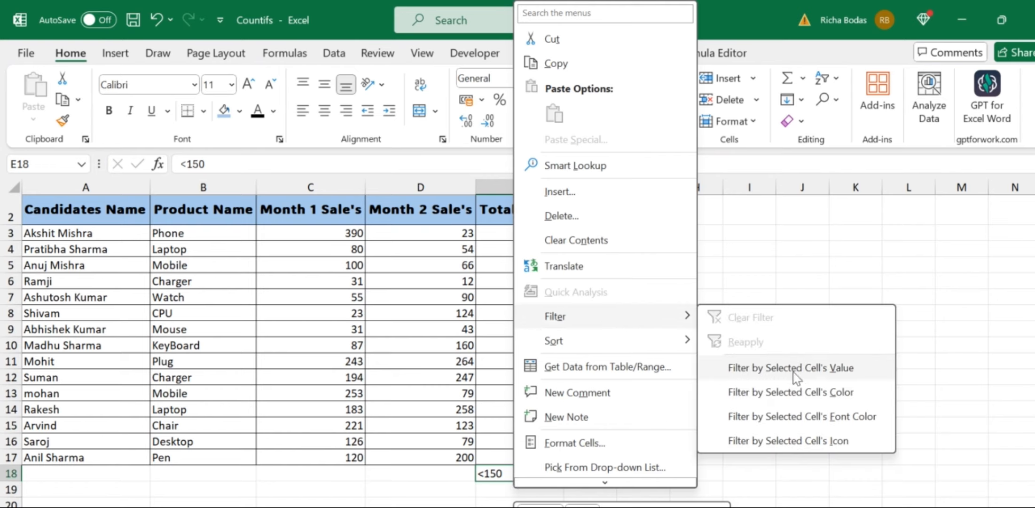
{"action": "left_click", "coordinate": [818, 369]}
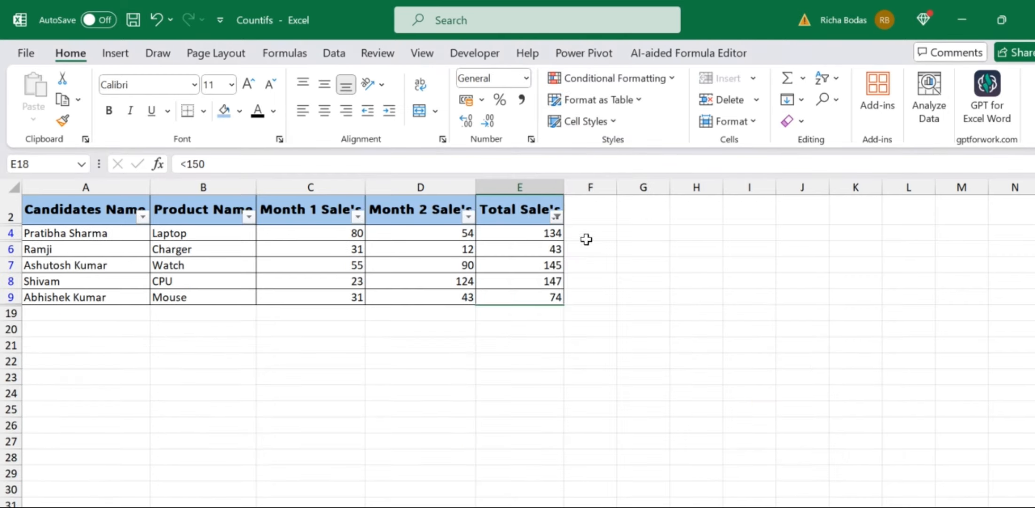
Check the filtered Total Sale's values, remove the filter from the table and select the criterion cell E18
{"action": "left_click_drag", "start_coordinate": [544, 233], "coordinate": [540, 296]}
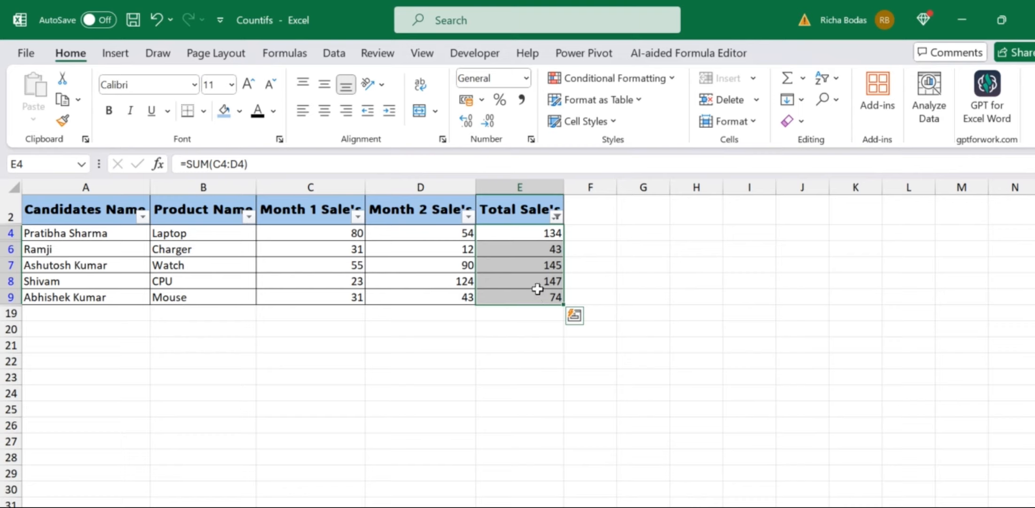
{"action": "left_click_drag", "start_coordinate": [515, 232], "coordinate": [530, 308]}
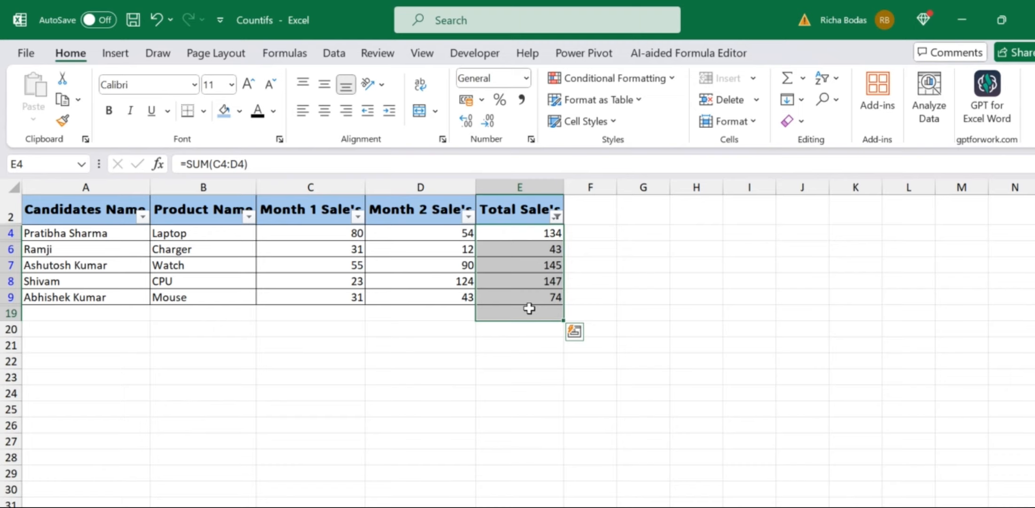
{"action": "left_click", "coordinate": [531, 230]}
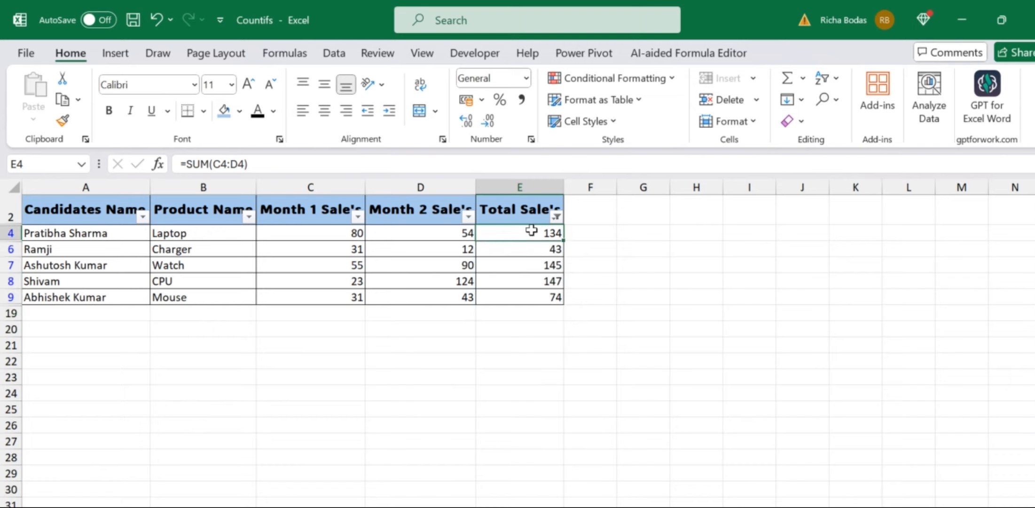
{"action": "key", "text": "ctrl+shift+l"}
{"action": "left_click", "coordinate": [519, 473]}
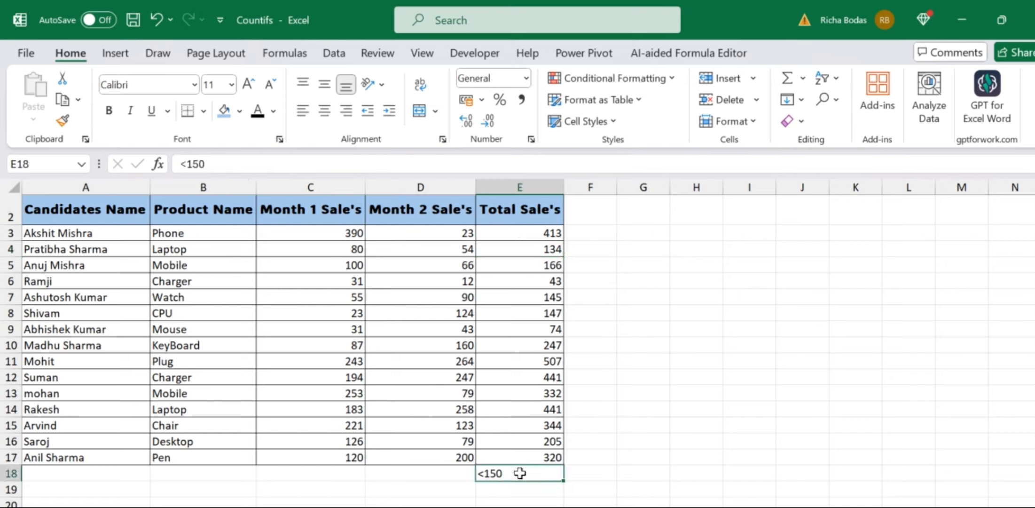
Replace the criterion in cell E18 below the Total Sale's values with >150
{"action": "double_click", "coordinate": [519, 473]}
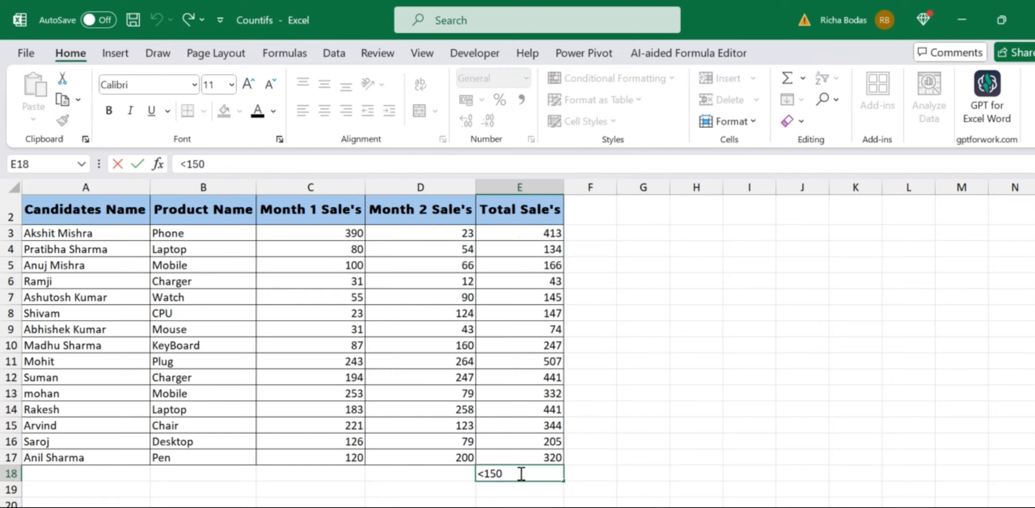
{"action": "key", "text": "BackSpace"}
{"action": "key", "text": "BackSpace"}
{"action": "key", "text": "BackSpace"}
{"action": "key", "text": "BackSpace"}
{"action": "type", "text": ">150"}
{"action": "key", "text": "Return"}
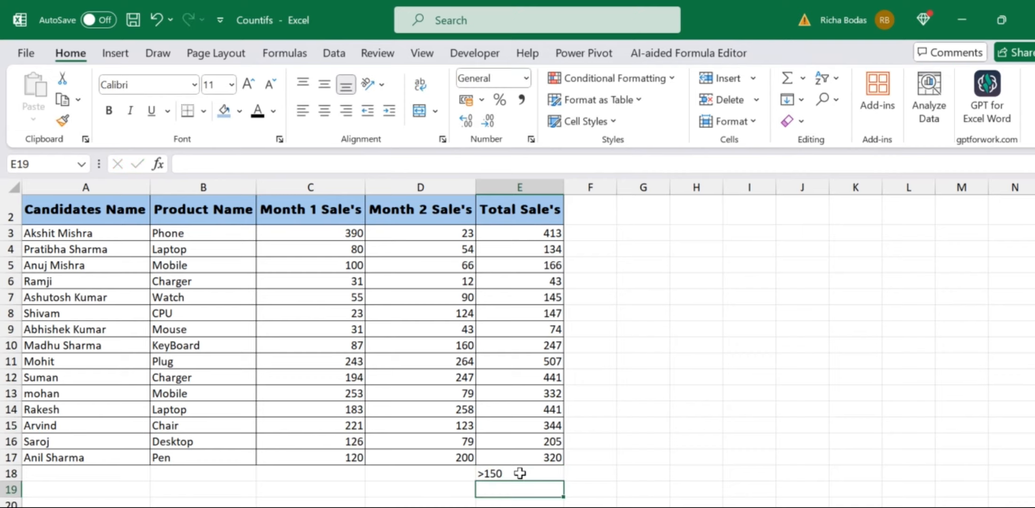
Filter the sales table by the value of the >150 criterion cell E18
{"action": "left_click", "coordinate": [519, 472]}
{"action": "right_click", "coordinate": [520, 473]}
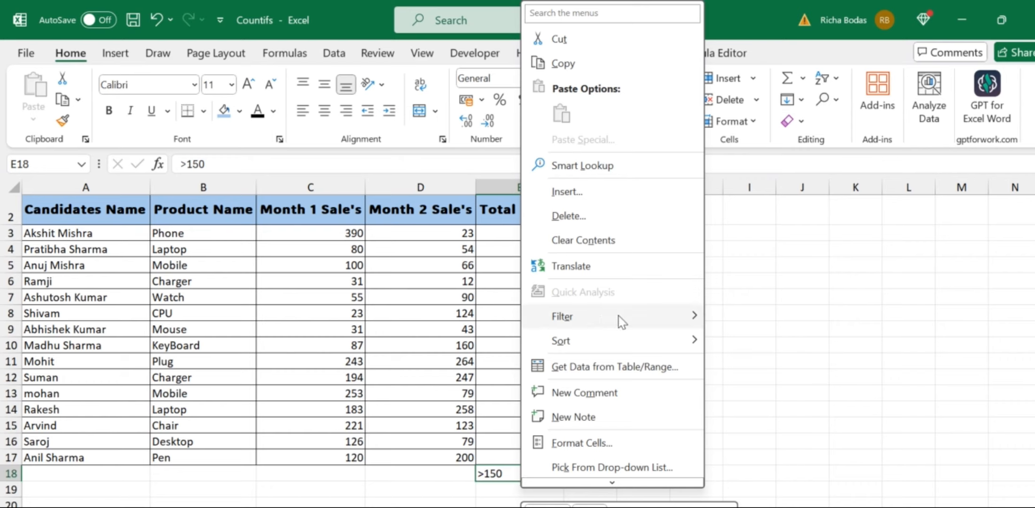
{"action": "mouse_move", "coordinate": [645, 316]}
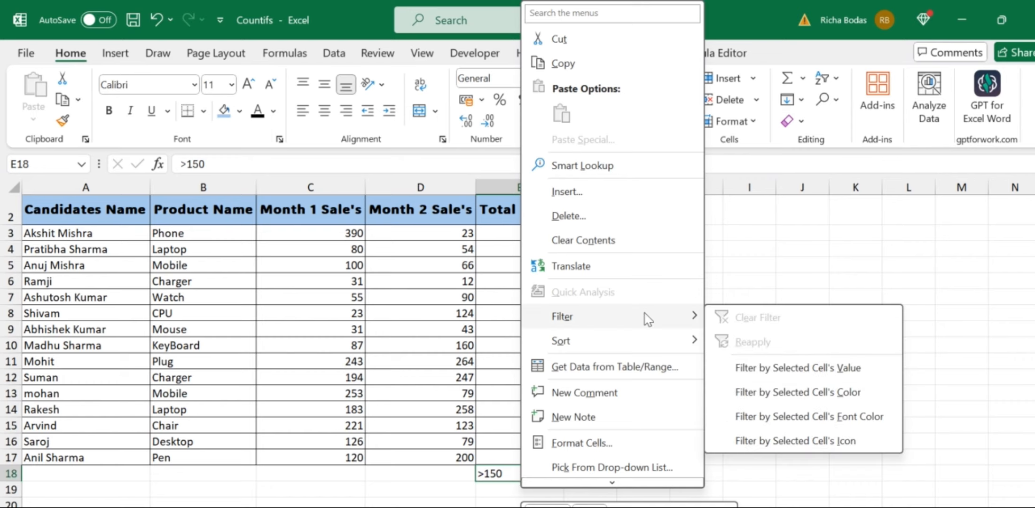
{"action": "left_click", "coordinate": [769, 368]}
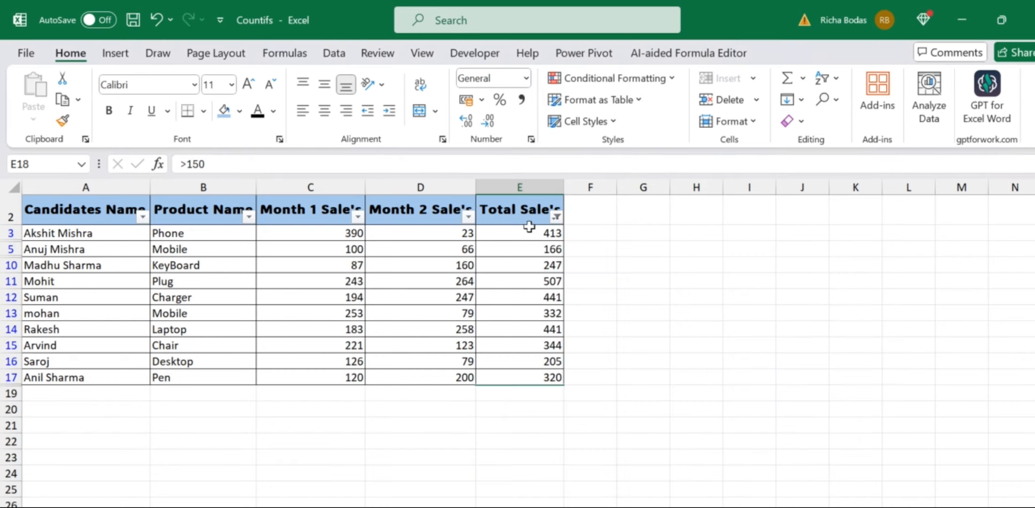
Check the Total Sale's values filtered by >150, remove the table's filter and select the criterion cell E18
{"action": "left_click_drag", "start_coordinate": [529, 230], "coordinate": [554, 376]}
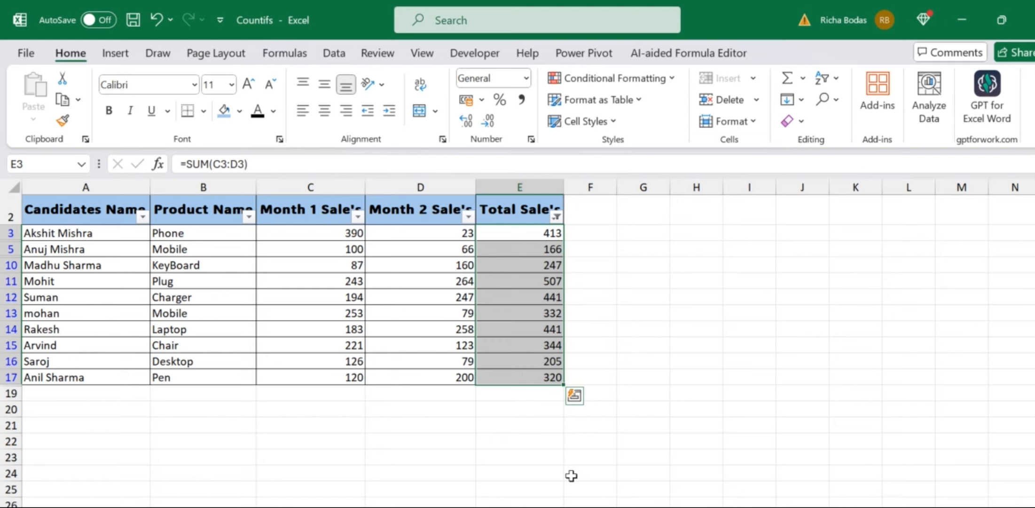
{"action": "key", "text": "ctrl+shift+l"}
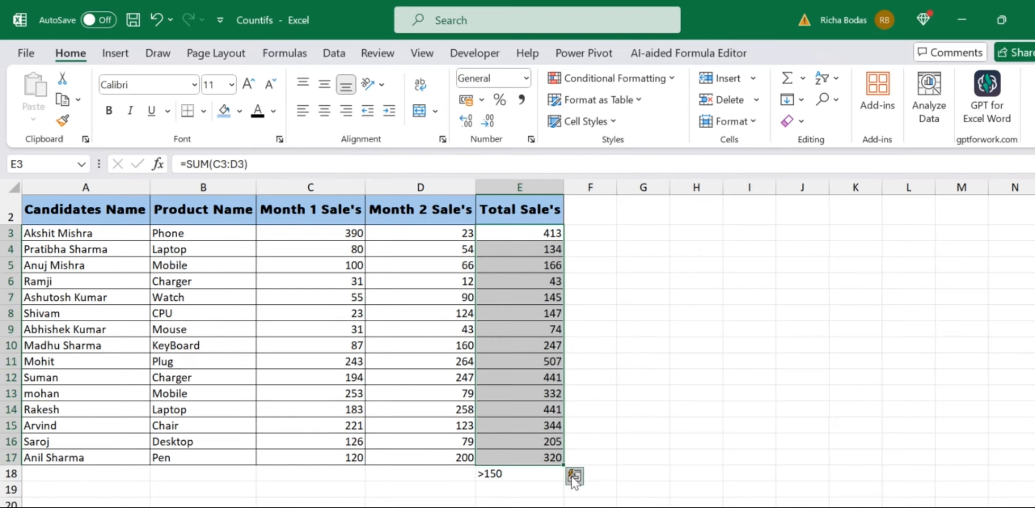
{"action": "left_click", "coordinate": [527, 473]}
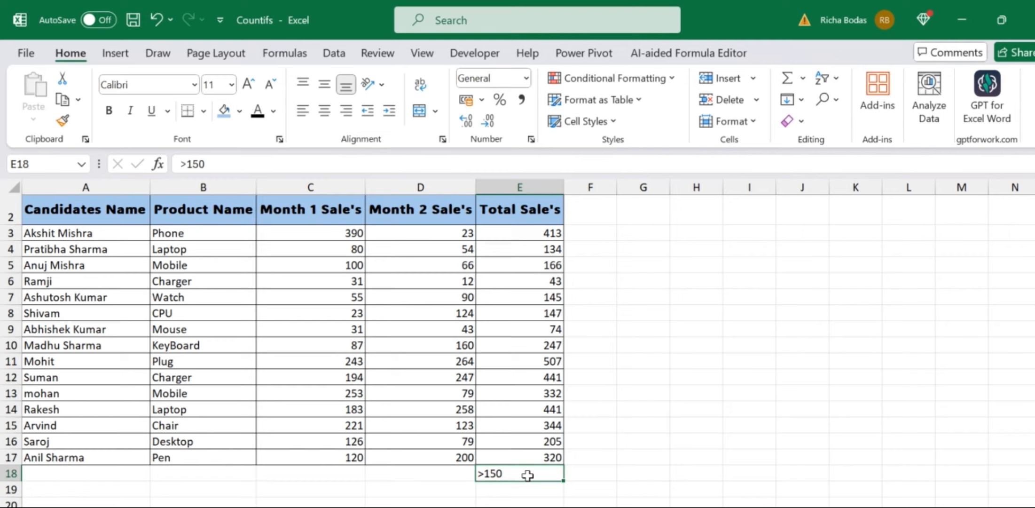
Try entering =413 as the criterion in cell E18, and clear the cell again
{"action": "key", "text": "Delete"}
{"action": "type", "text": "="}
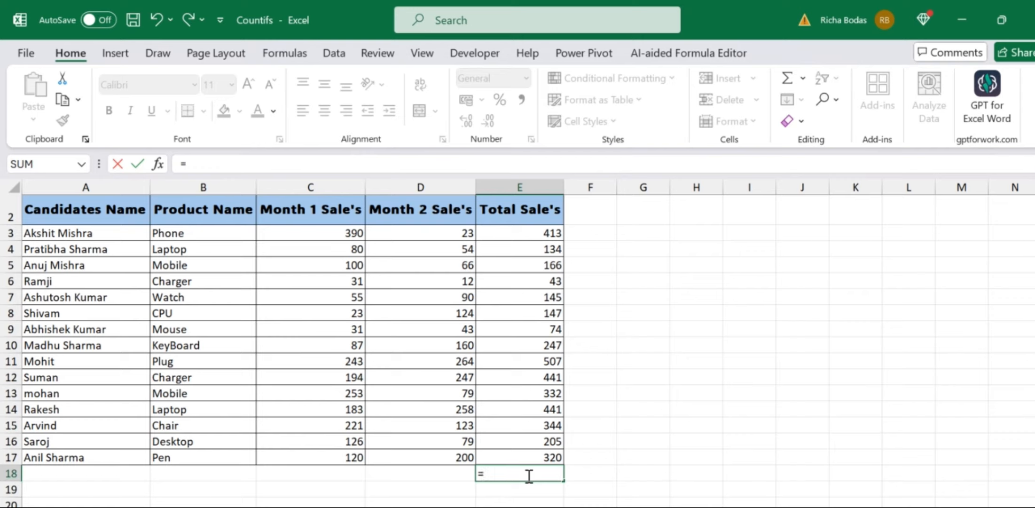
{"action": "type", "text": "413"}
{"action": "key", "text": "Return"}
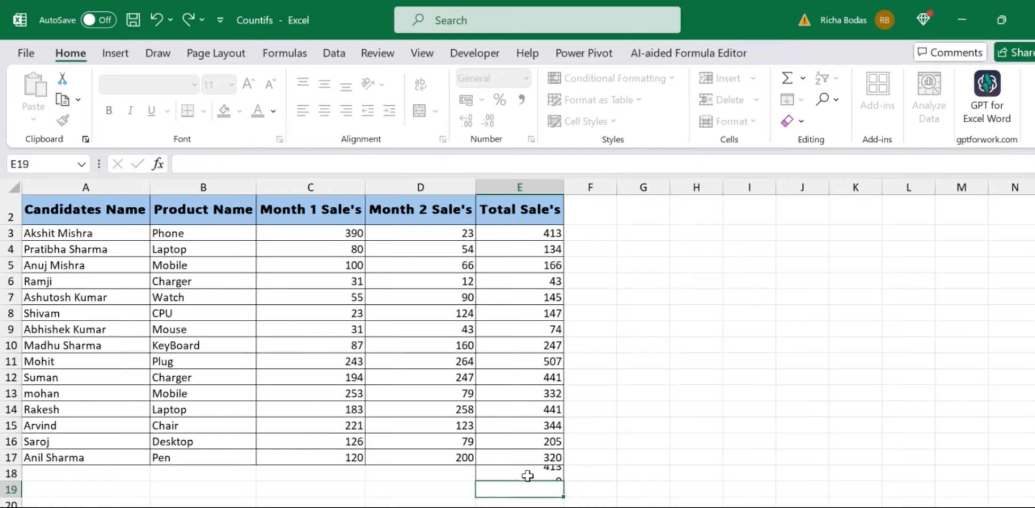
{"action": "left_click", "coordinate": [532, 471]}
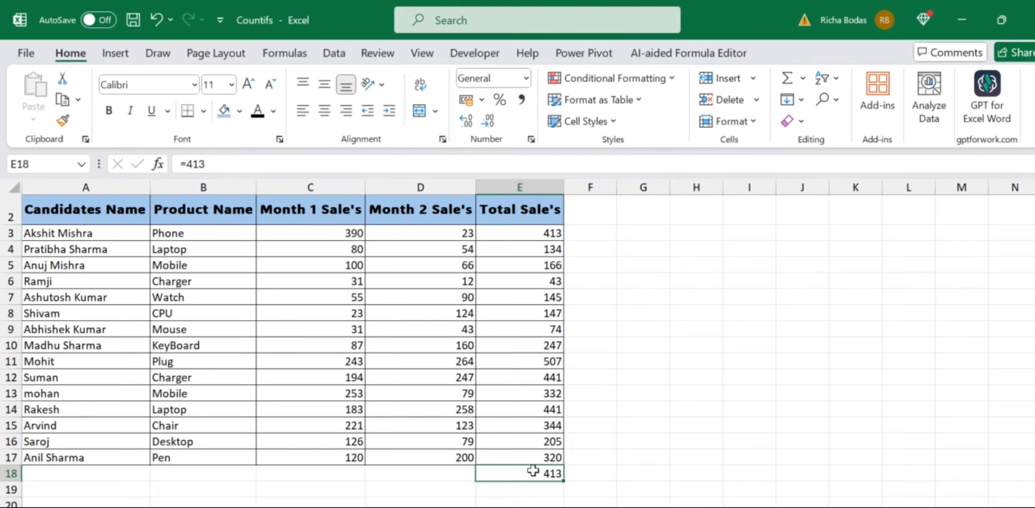
{"action": "key", "text": "Delete"}
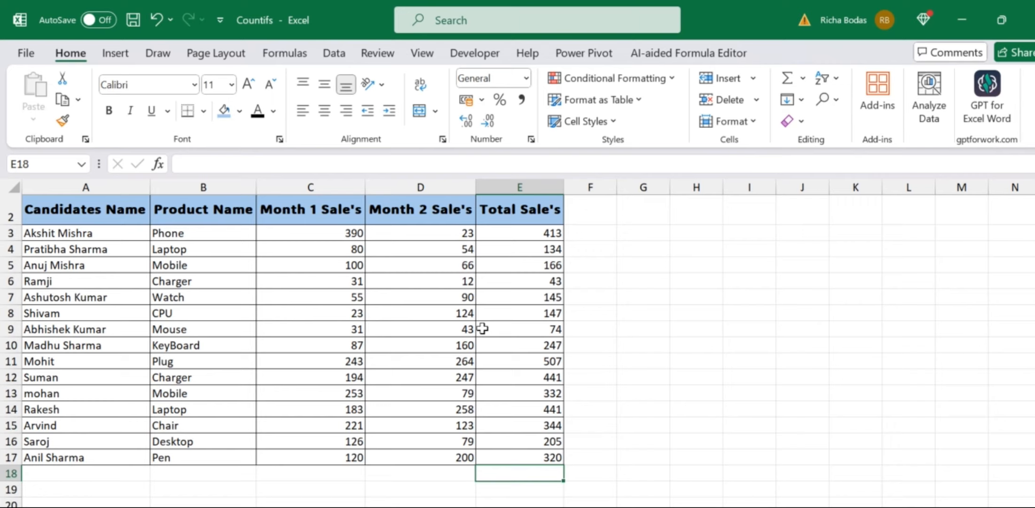
Enter the criterion <160 in the empty cell E18 below the Total Sale's values
{"action": "type", "text": "<"}
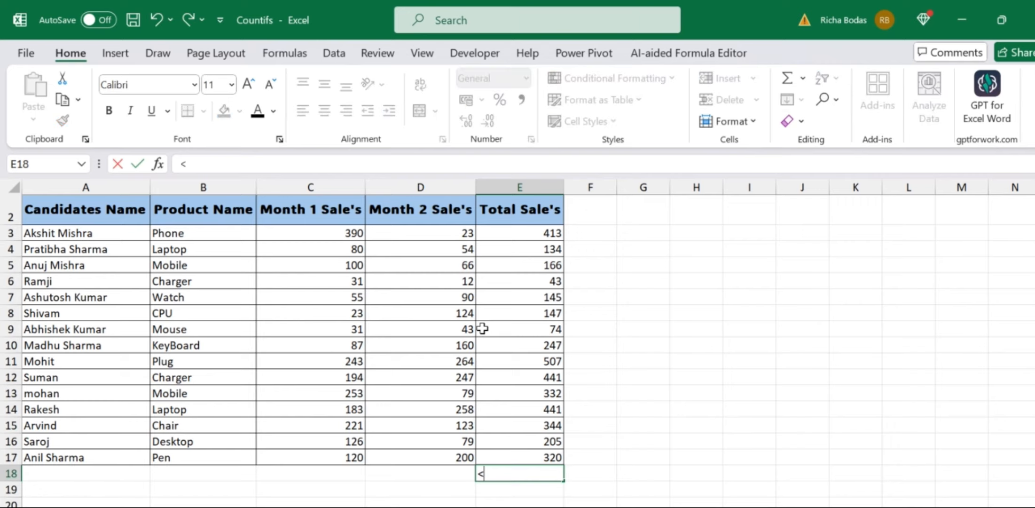
{"action": "type", "text": "160"}
{"action": "key", "text": "Return"}
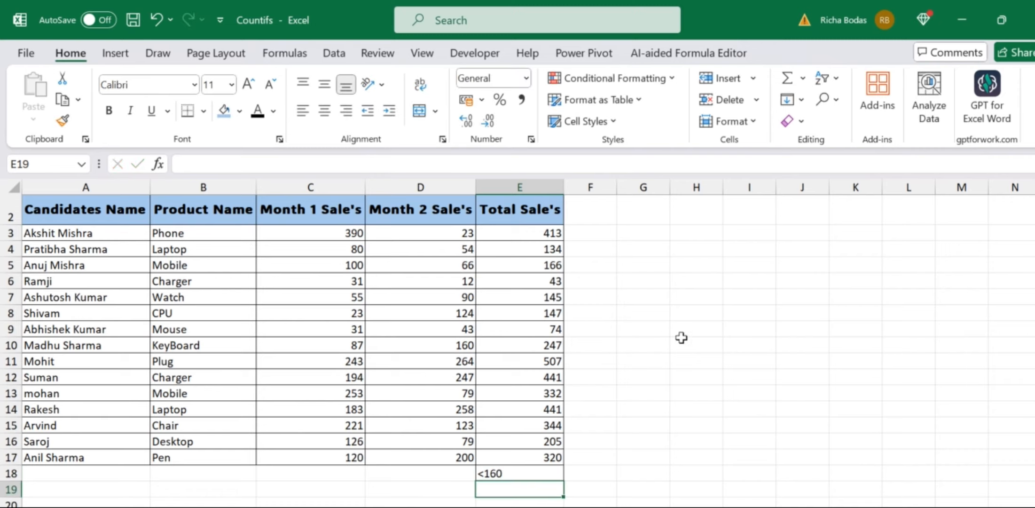
Filter the sales table by the value of the <160 criterion cell E18
{"action": "left_click", "coordinate": [552, 473]}
{"action": "right_click", "coordinate": [552, 473]}
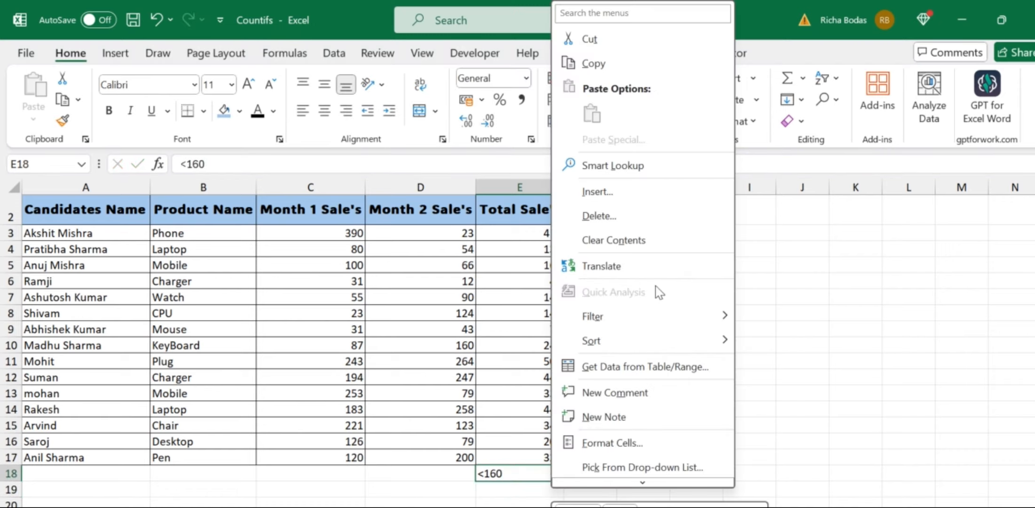
{"action": "mouse_move", "coordinate": [657, 320]}
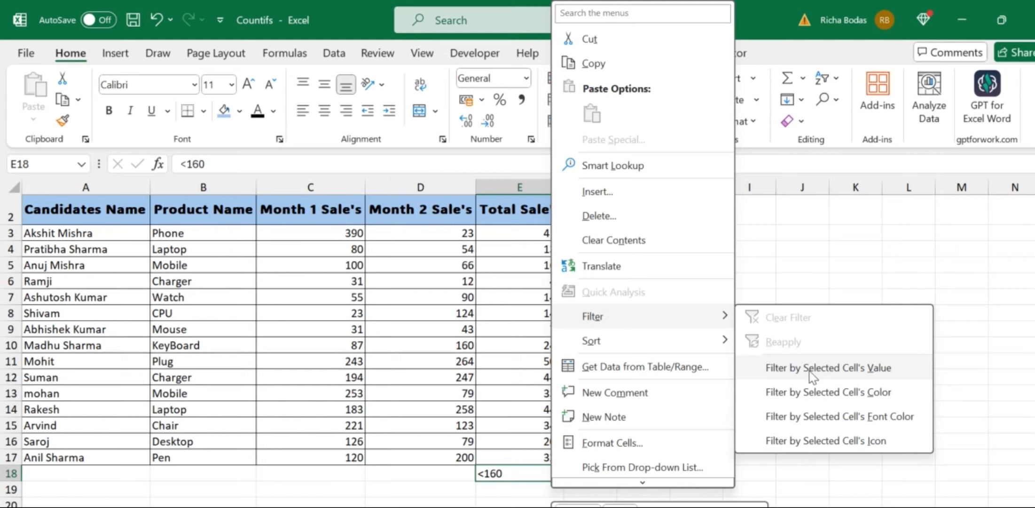
{"action": "left_click", "coordinate": [833, 371]}
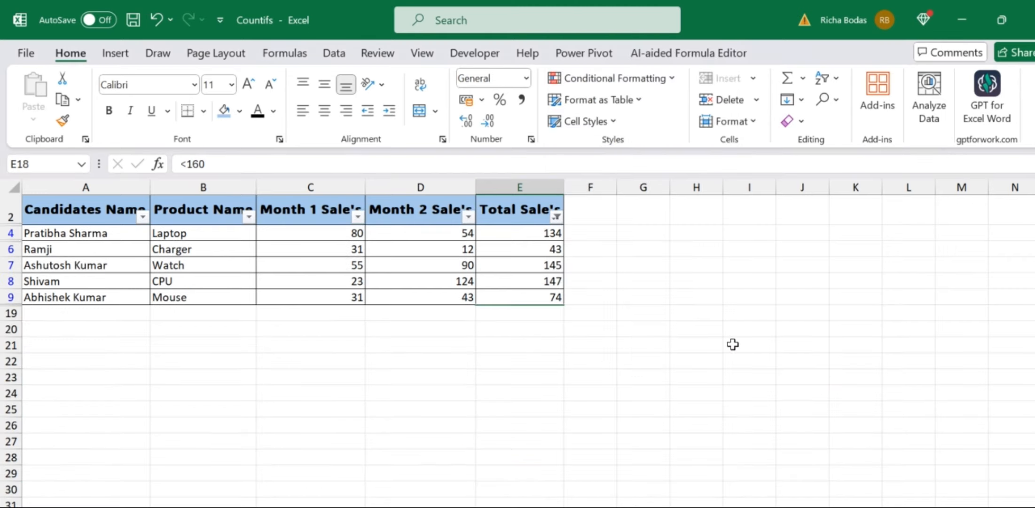
Check the Total Sale's values filtered by <160, restoring the filter once for a second look, and remove the filter
{"action": "left_click_drag", "start_coordinate": [517, 232], "coordinate": [524, 306]}
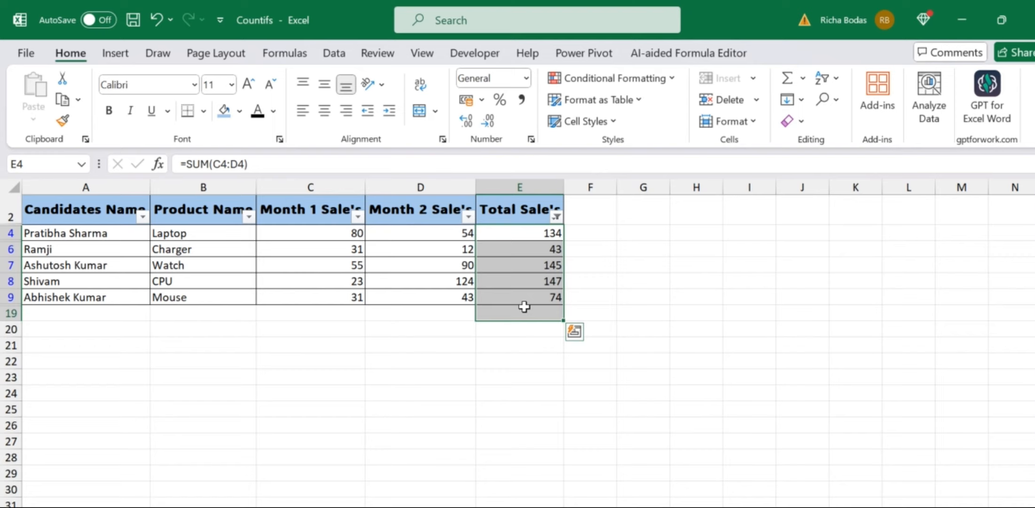
{"action": "key", "text": "ctrl+shift+l"}
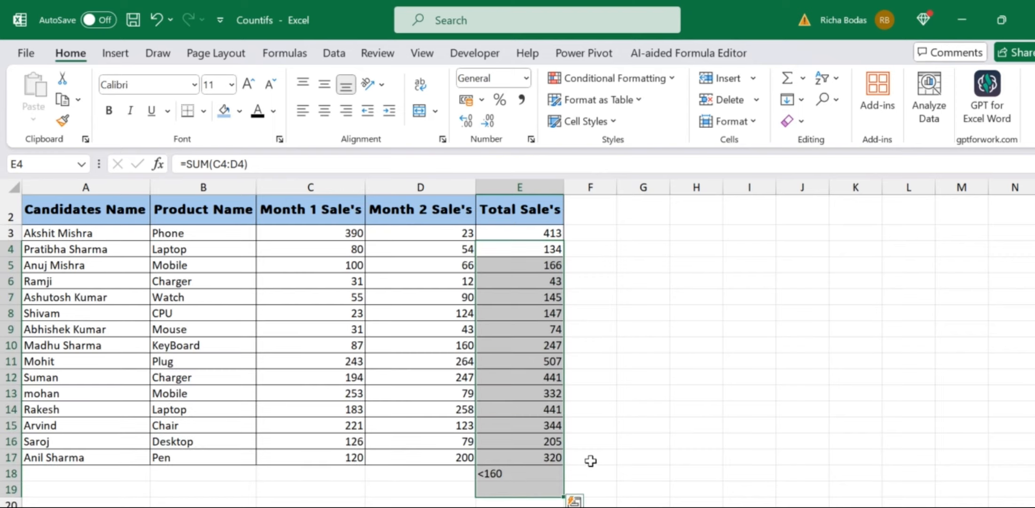
{"action": "key", "text": "ctrl+z"}
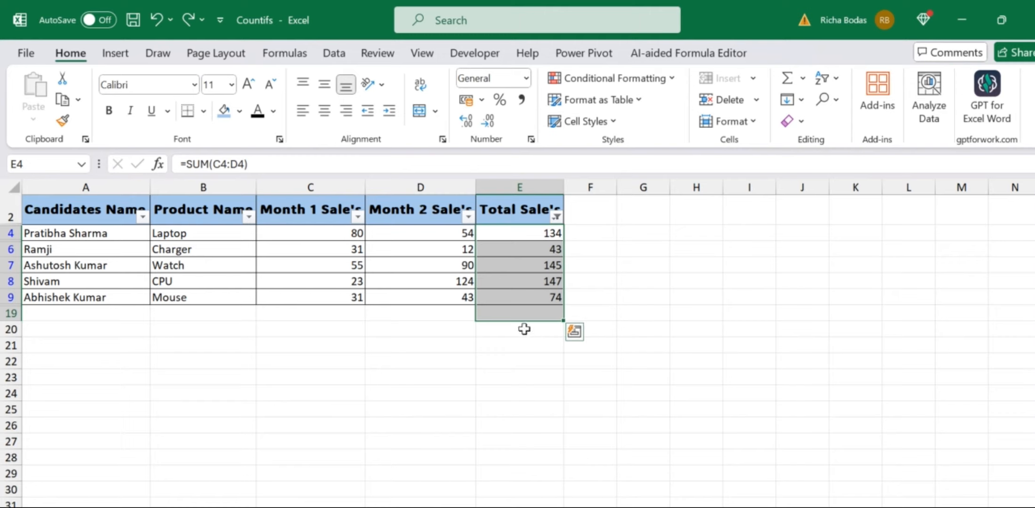
{"action": "left_click_drag", "start_coordinate": [520, 233], "coordinate": [536, 295]}
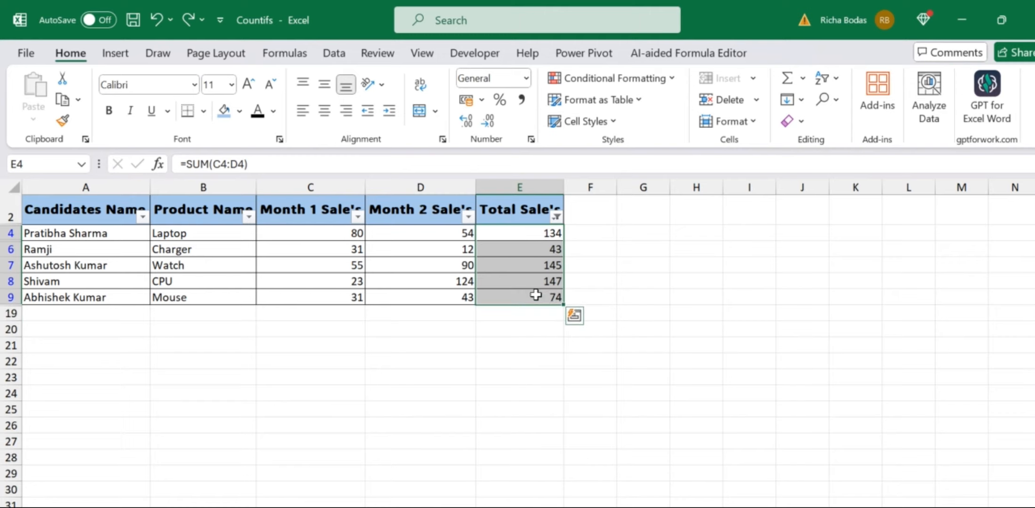
{"action": "key", "text": "ctrl+y"}
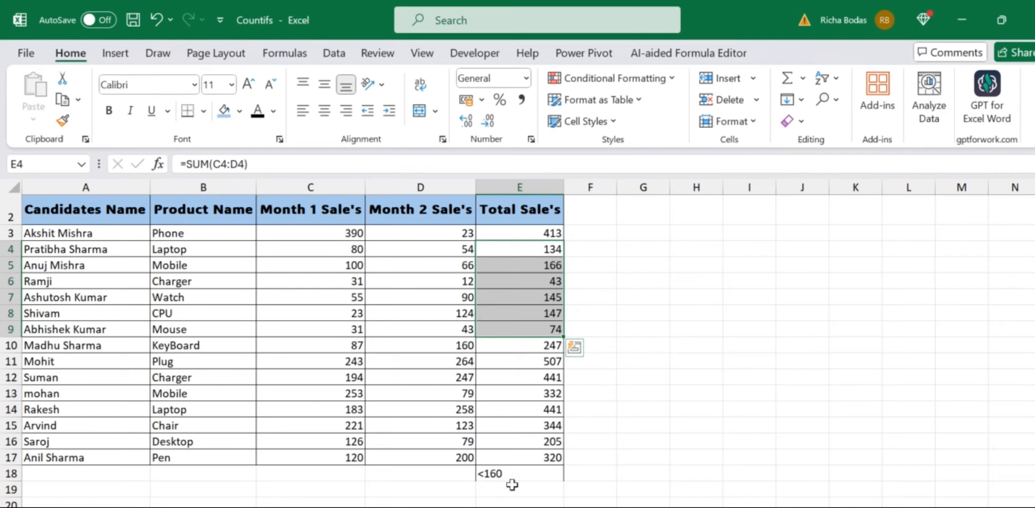
Change the comparison operator of the criterion in cell E18 so that it reads >160
{"action": "left_click", "coordinate": [486, 473]}
{"action": "double_click", "coordinate": [486, 474]}
{"action": "key", "text": "BackSpace"}
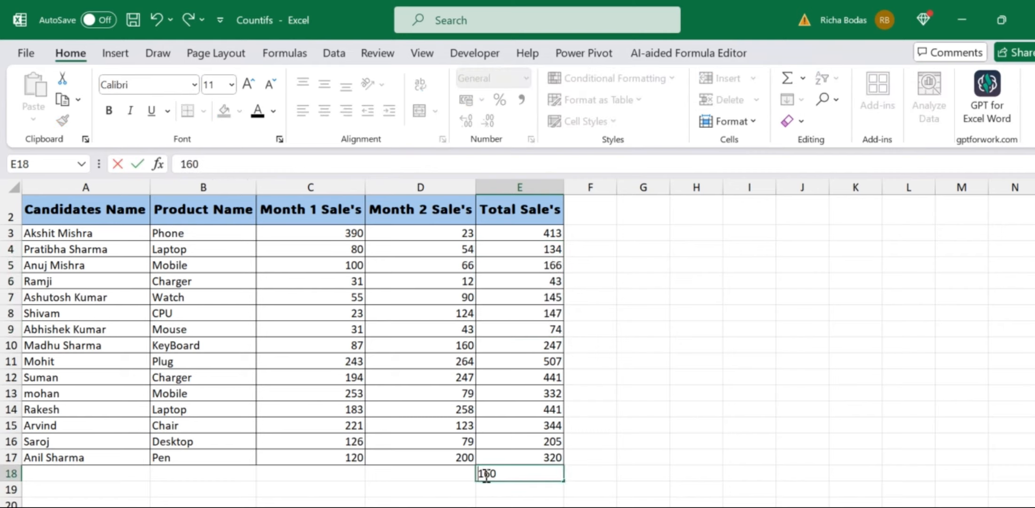
{"action": "type", "text": ">"}
{"action": "key", "text": "Return"}
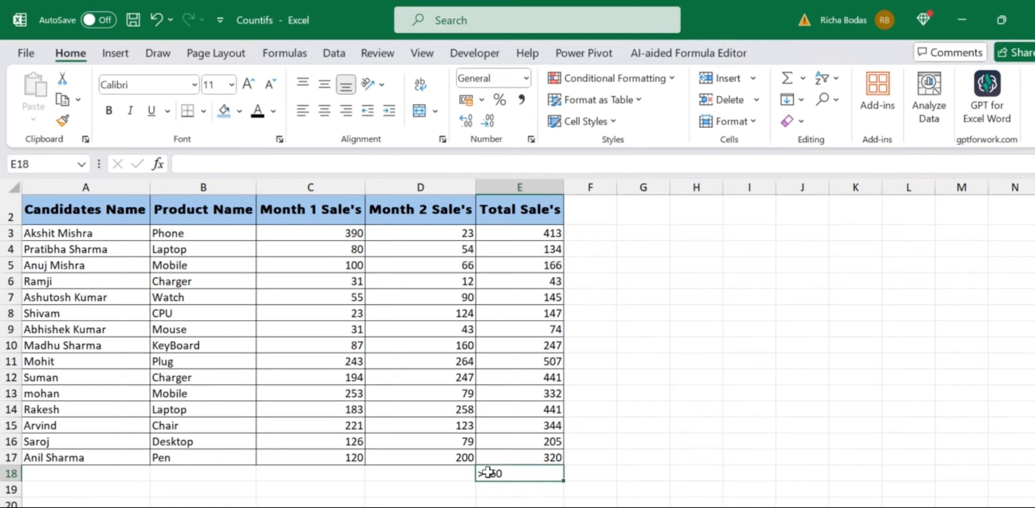
Filter the sales table by the value of the >160 criterion cell E18
{"action": "right_click", "coordinate": [484, 474]}
{"action": "mouse_move", "coordinate": [572, 324]}
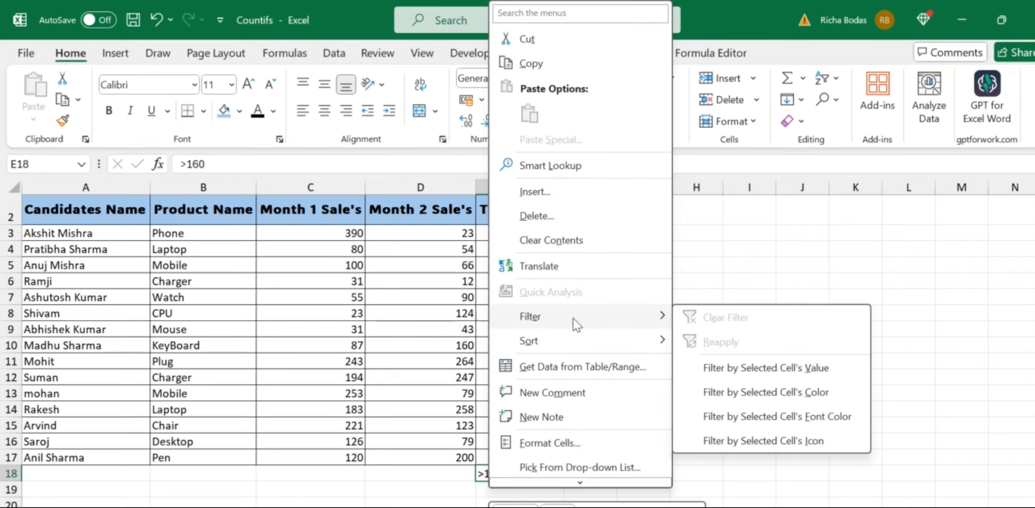
{"action": "left_click", "coordinate": [722, 368]}
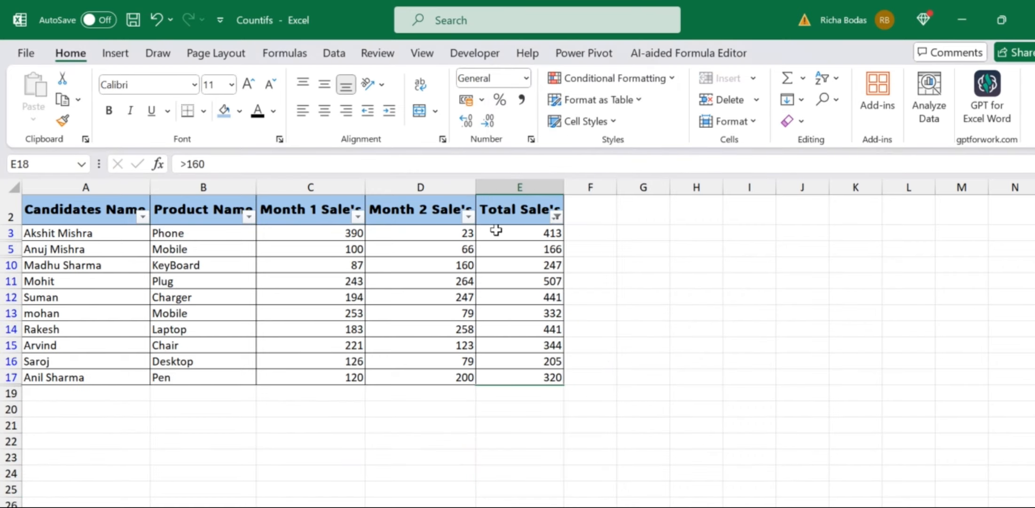
Look over the sales table filtered by >160, examining the Total Sale's values, the monthly sales and the title row
{"action": "left_click_drag", "start_coordinate": [493, 231], "coordinate": [512, 381]}
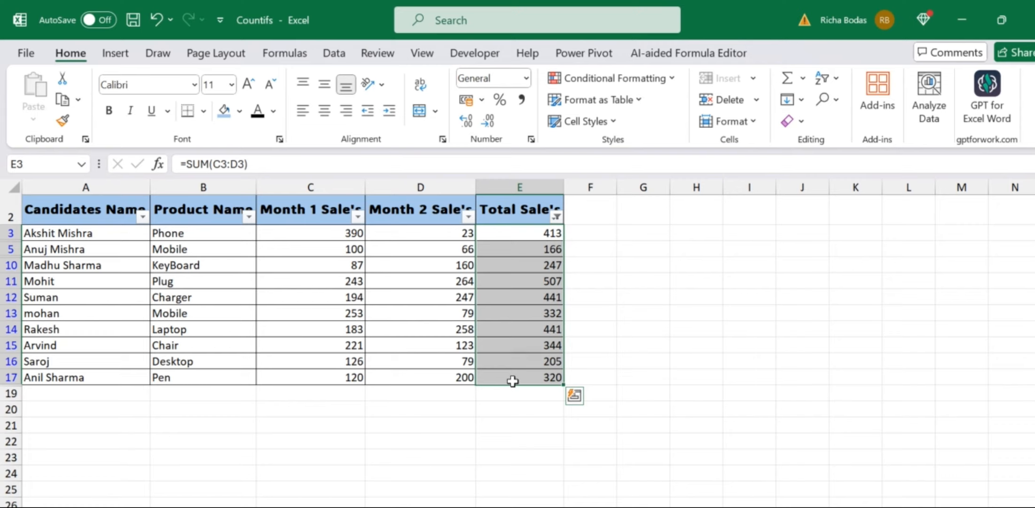
{"action": "left_click", "coordinate": [544, 247]}
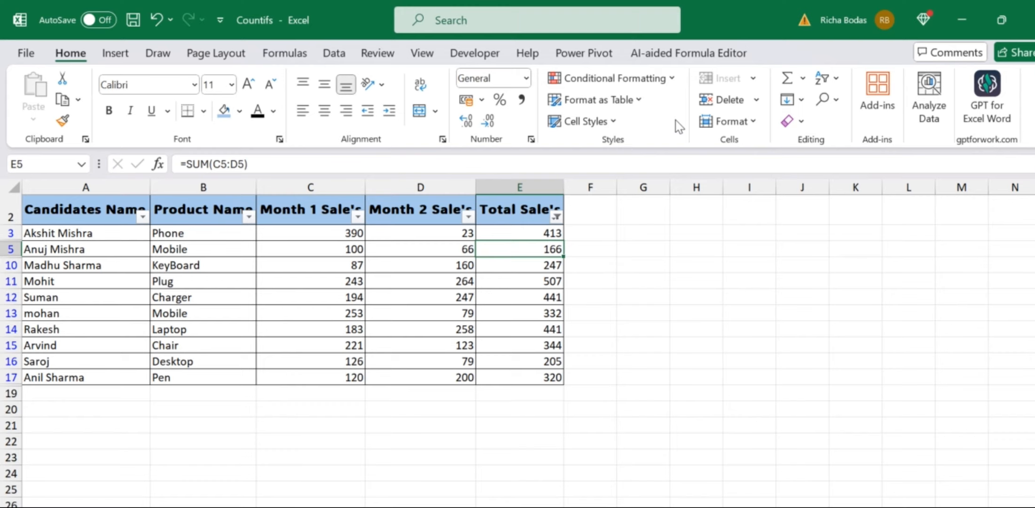
{"action": "scroll", "coordinate": [676, 123], "scroll_direction": "down", "scroll_amount": 1}
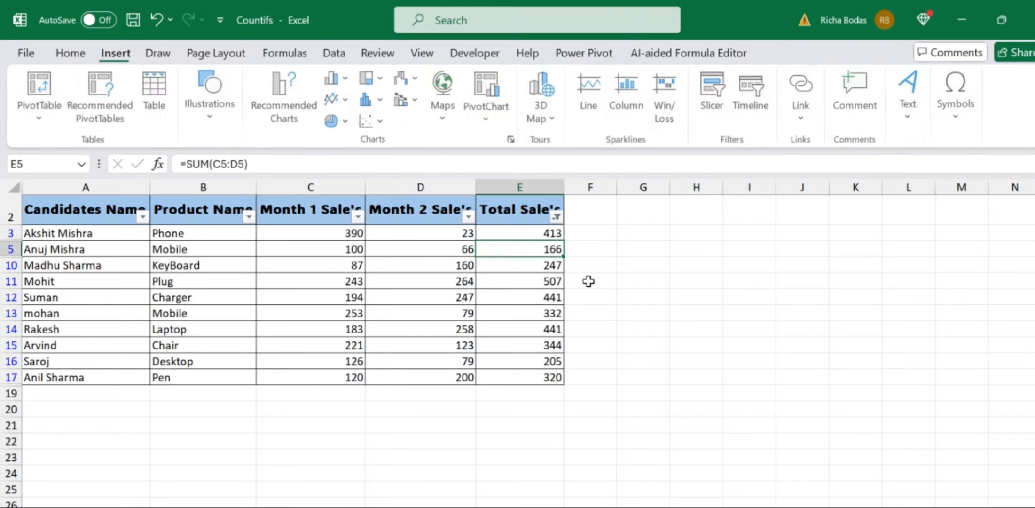
{"action": "scroll", "coordinate": [472, 341], "scroll_direction": "up", "scroll_amount": 1}
{"action": "left_click", "coordinate": [444, 326]}
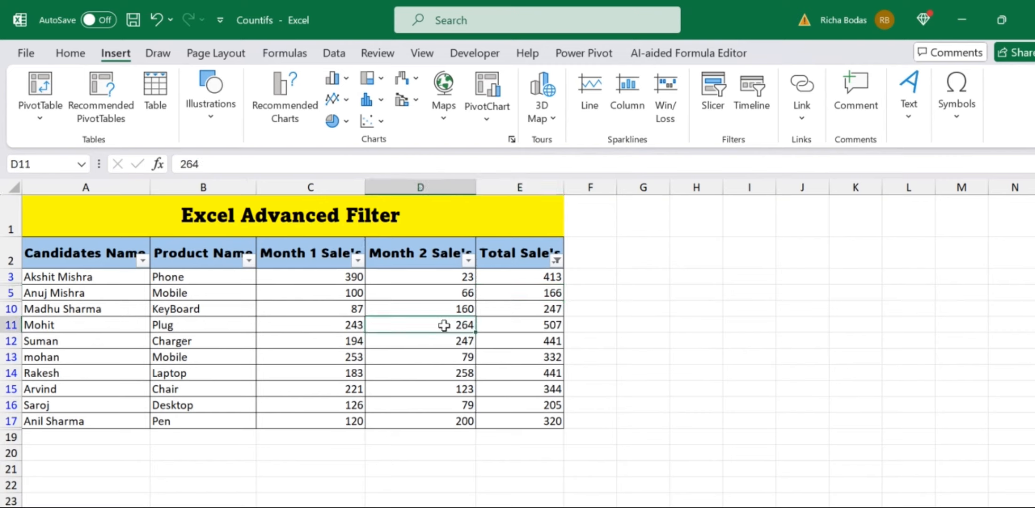
{"action": "left_click", "coordinate": [68, 54]}
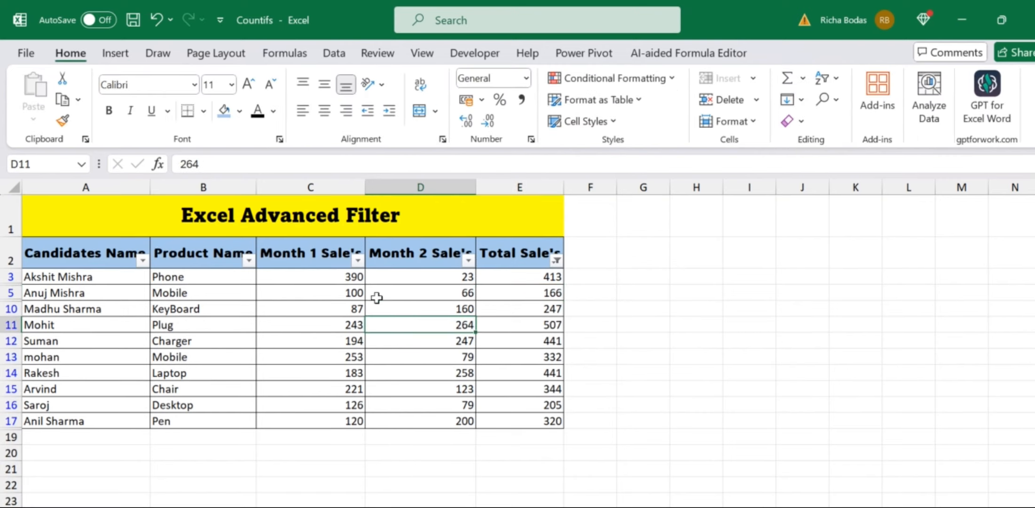
{"action": "left_click", "coordinate": [407, 313]}
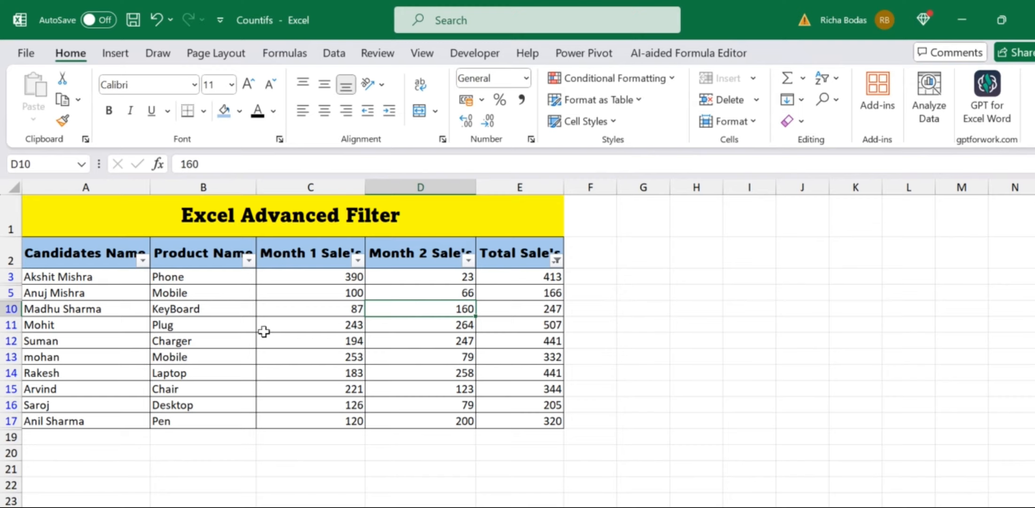
{"action": "left_click_drag", "start_coordinate": [264, 329], "coordinate": [389, 381]}
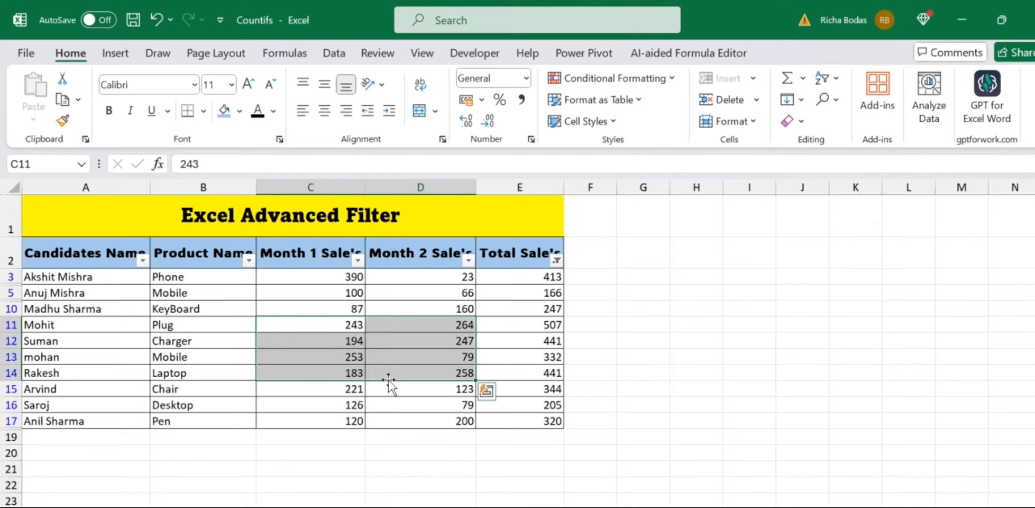
{"action": "left_click", "coordinate": [504, 368]}
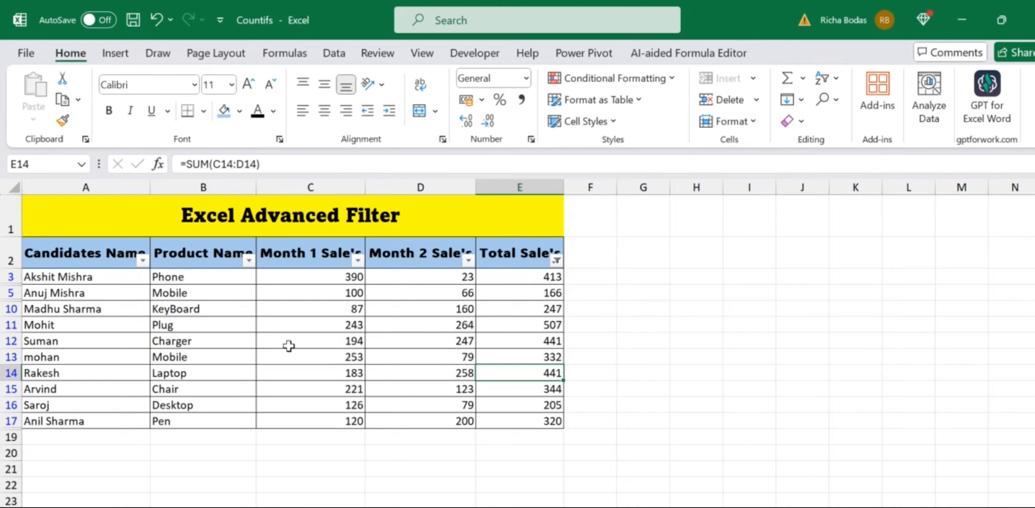
{"action": "left_click_drag", "start_coordinate": [203, 266], "coordinate": [521, 407]}
{"action": "left_click", "coordinate": [303, 356]}
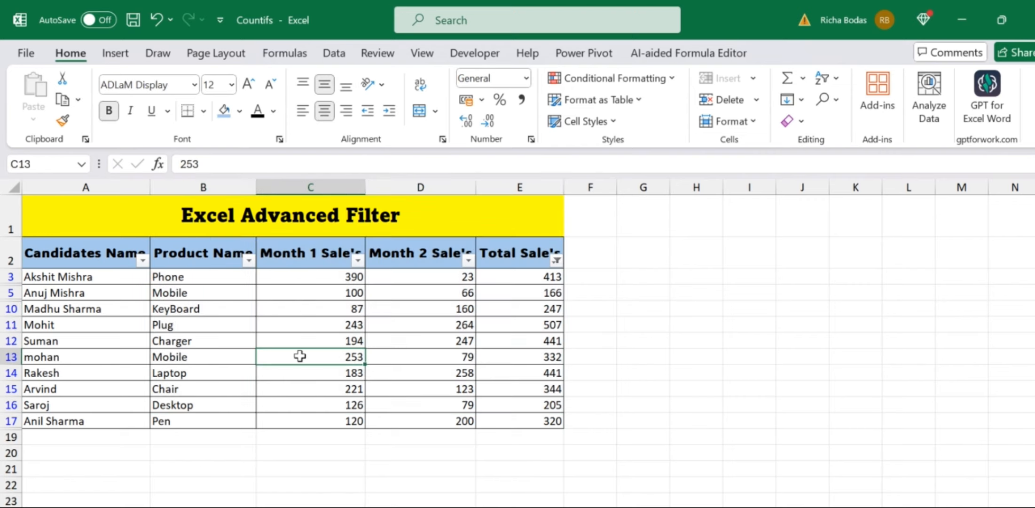